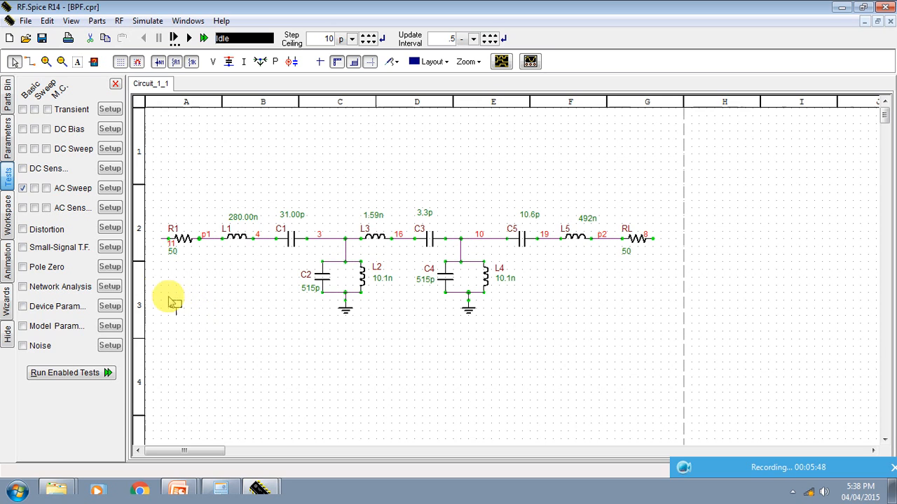
Step: Place net markers P1 at the outer end of resistor R1 and P2 at the outer end of resistor RL
{"action": "double_click", "coordinate": [155, 219]}
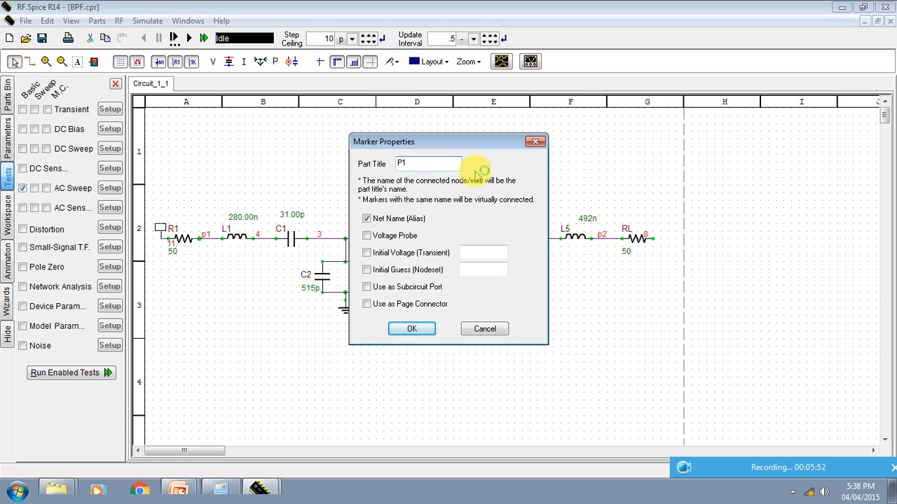
{"action": "left_click", "coordinate": [410, 329]}
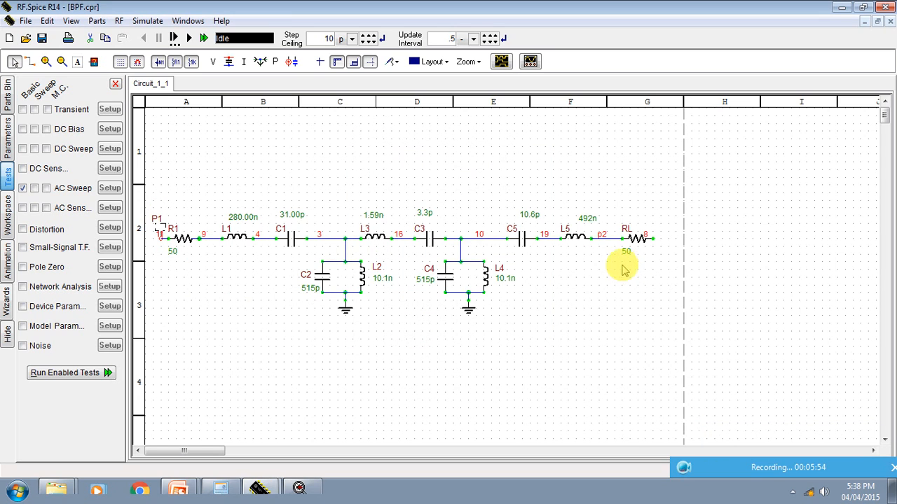
{"action": "left_click", "coordinate": [654, 244]}
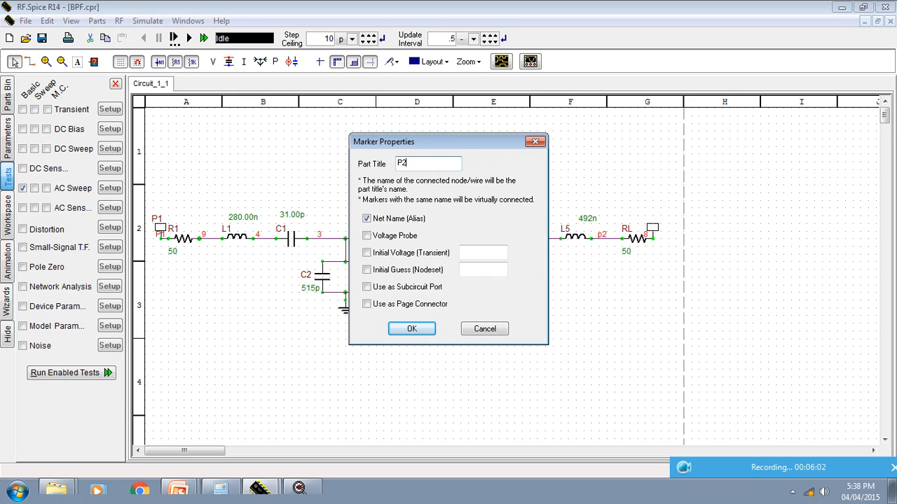
{"action": "left_click", "coordinate": [410, 332]}
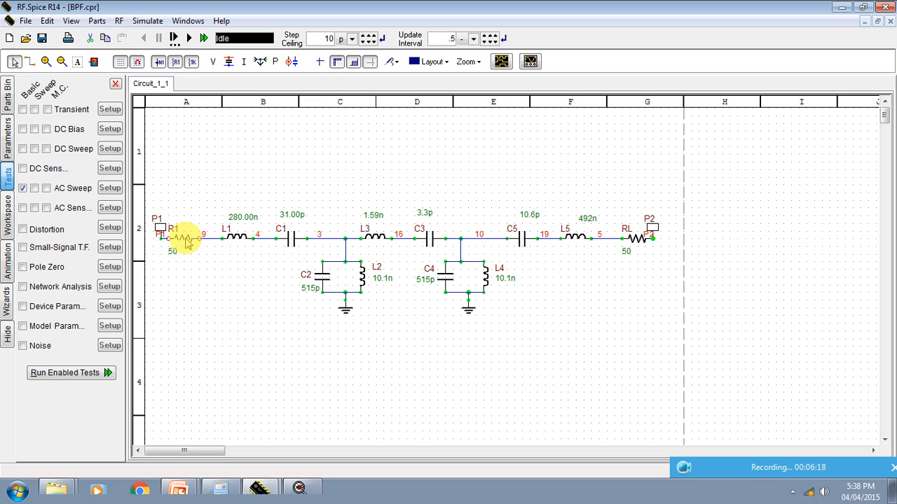
Step: Remove resistors R1 and RL so marker P1 feeds L1 directly, and move marker P2 onto the output wire of L5
{"action": "left_click_drag", "start_coordinate": [168, 237], "coordinate": [192, 238]}
{"action": "left_click", "coordinate": [243, 267]}
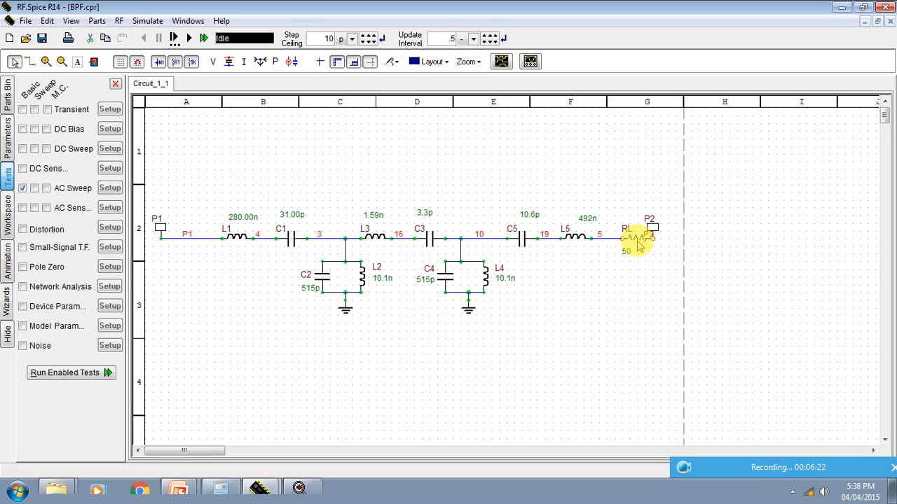
{"action": "key", "text": "Delete"}
{"action": "left_click_drag", "start_coordinate": [651, 228], "coordinate": [621, 230]}
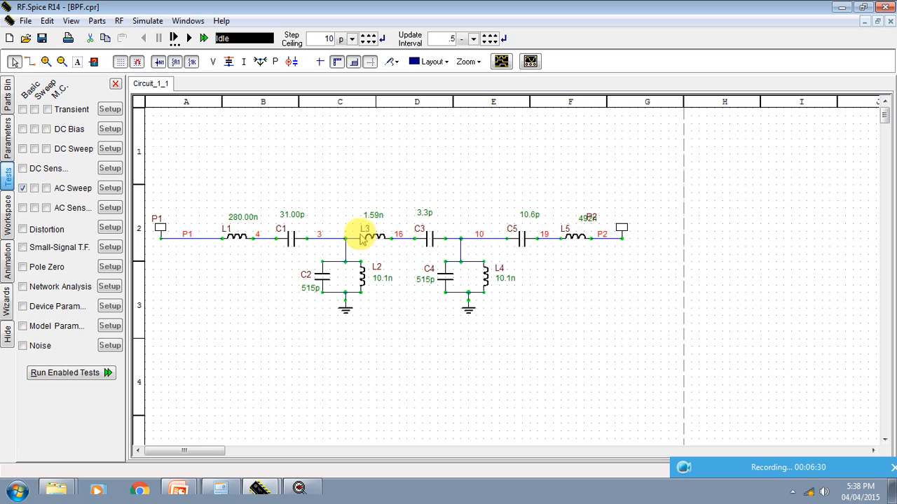
Step: Replace the AC Sweep test with Network Analysis and connect Port 1 to node p1 and Port 2 to node p2
{"action": "left_click", "coordinate": [33, 189]}
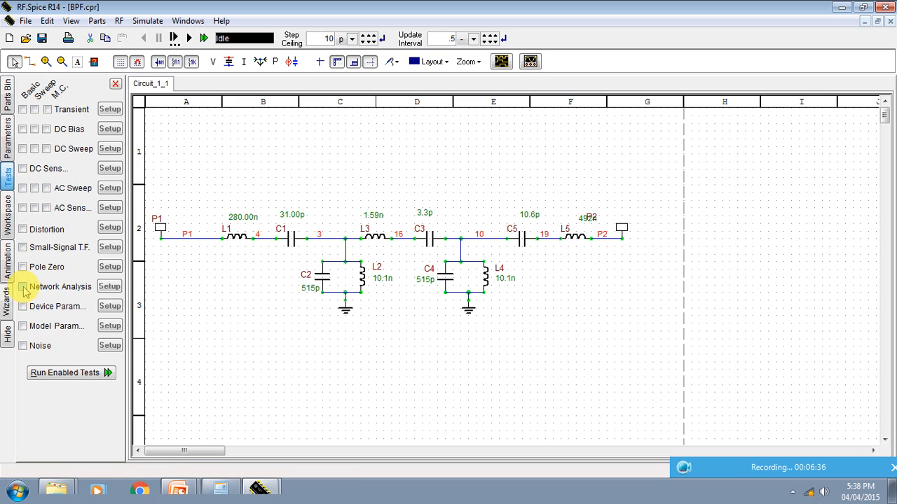
{"action": "left_click", "coordinate": [110, 288]}
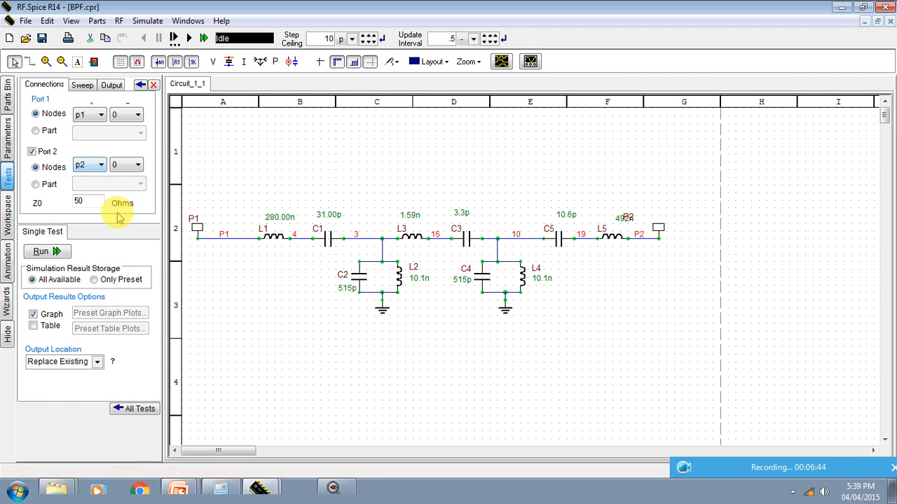
{"action": "left_click", "coordinate": [86, 115]}
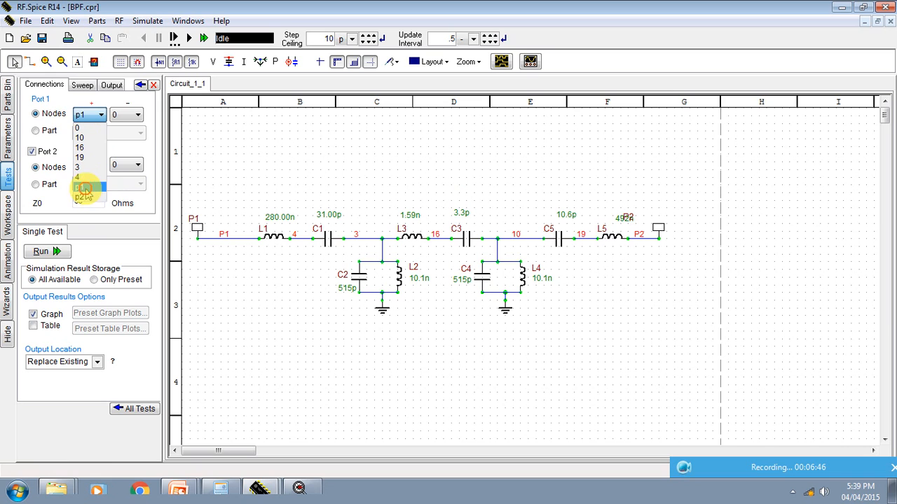
{"action": "left_click", "coordinate": [80, 186]}
{"action": "left_click", "coordinate": [87, 166]}
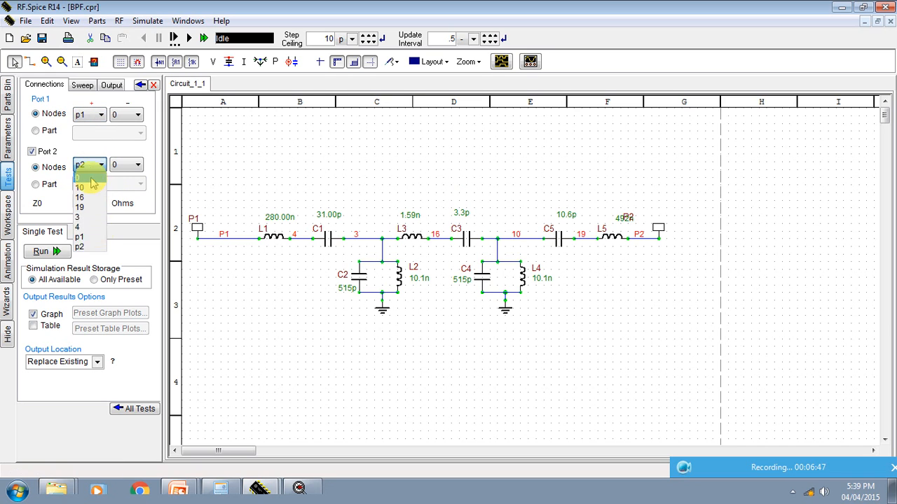
{"action": "left_click", "coordinate": [94, 247]}
Step: Check the Network Analysis sweep and output settings, then run the analysis and dismiss the error message
{"action": "left_click", "coordinate": [83, 85]}
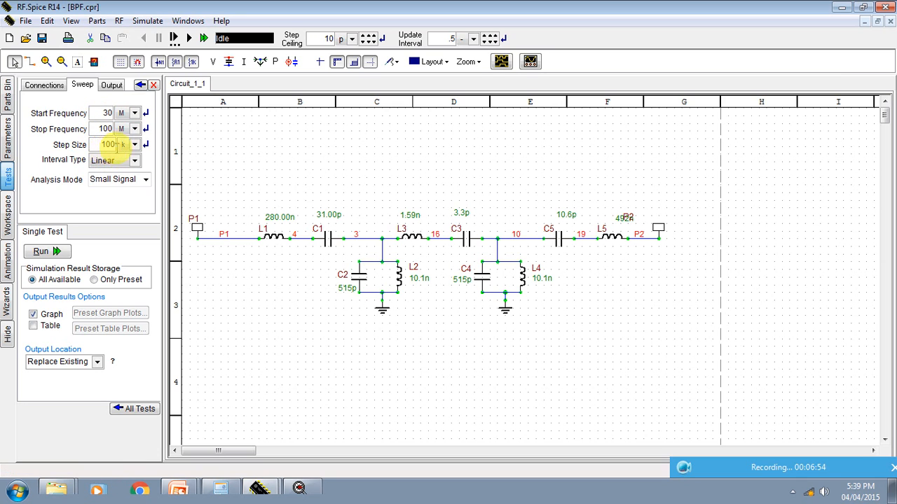
{"action": "left_click", "coordinate": [111, 85]}
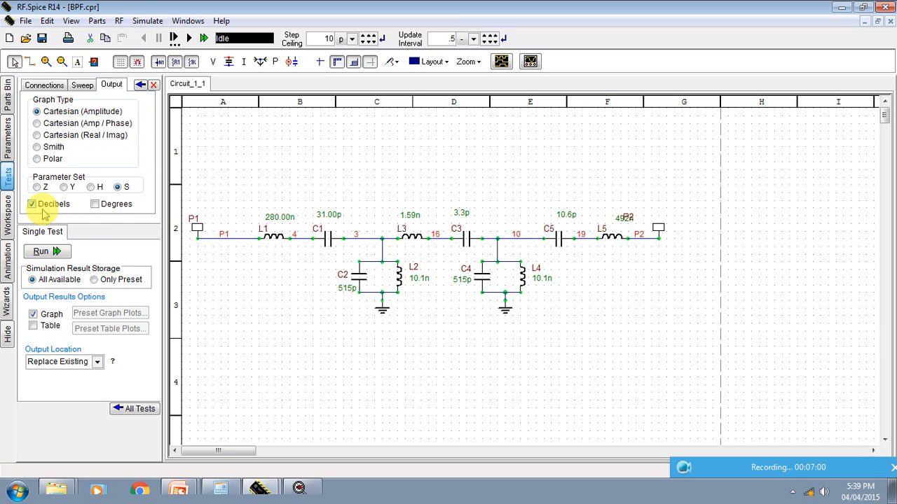
{"action": "left_click", "coordinate": [56, 253]}
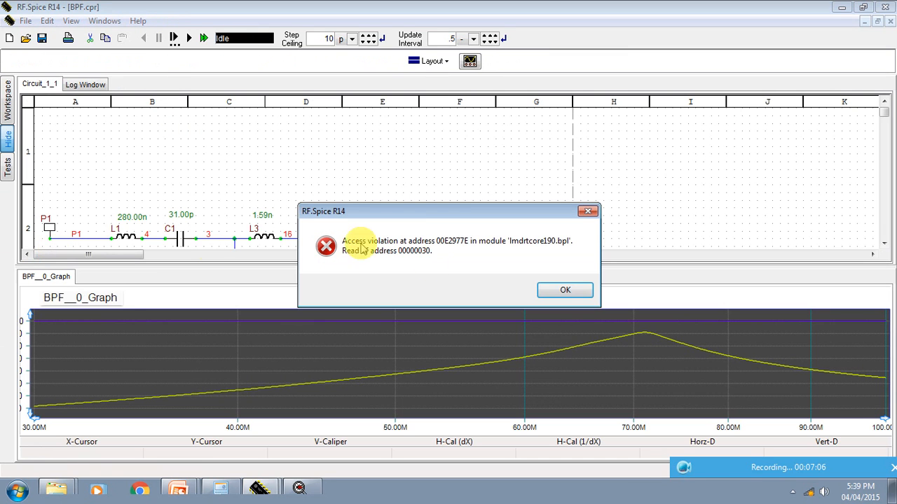
{"action": "left_click", "coordinate": [552, 291]}
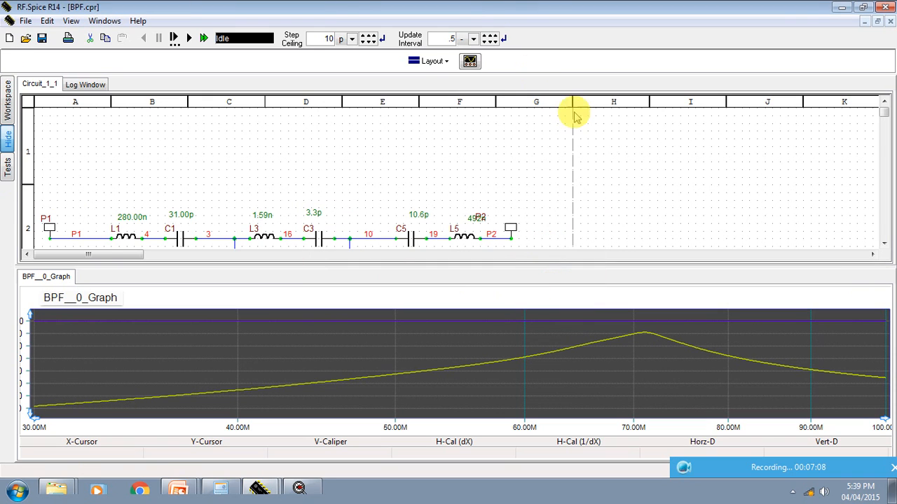
Step: Set the window layout to Single for the graph and circuit, and show the network analysis graph
{"action": "left_click", "coordinate": [441, 61]}
{"action": "left_click", "coordinate": [433, 79]}
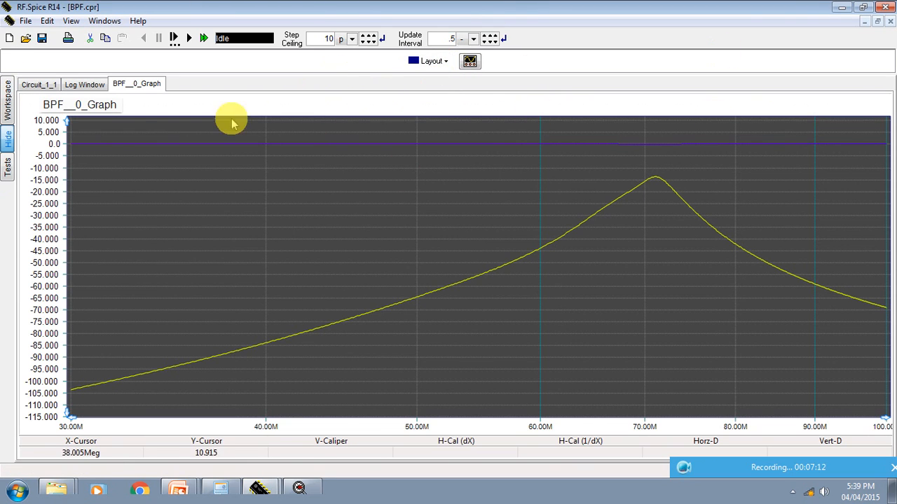
{"action": "left_click", "coordinate": [37, 84]}
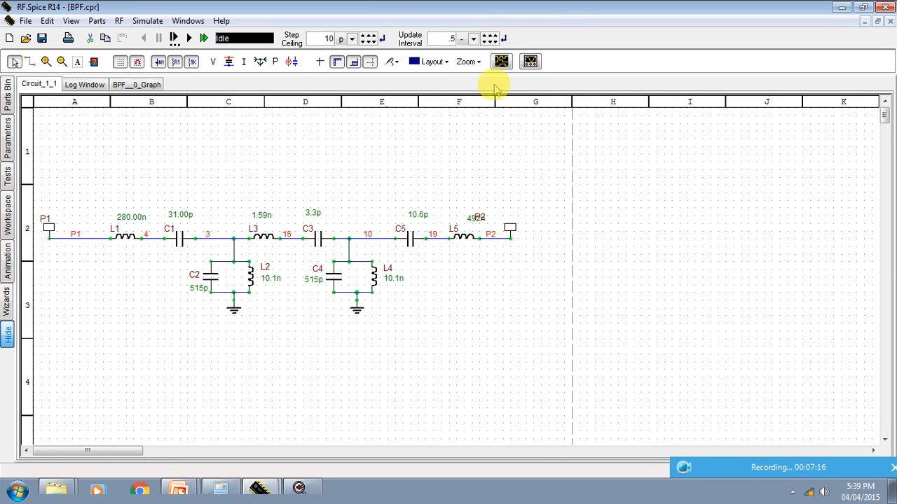
{"action": "left_click", "coordinate": [432, 61]}
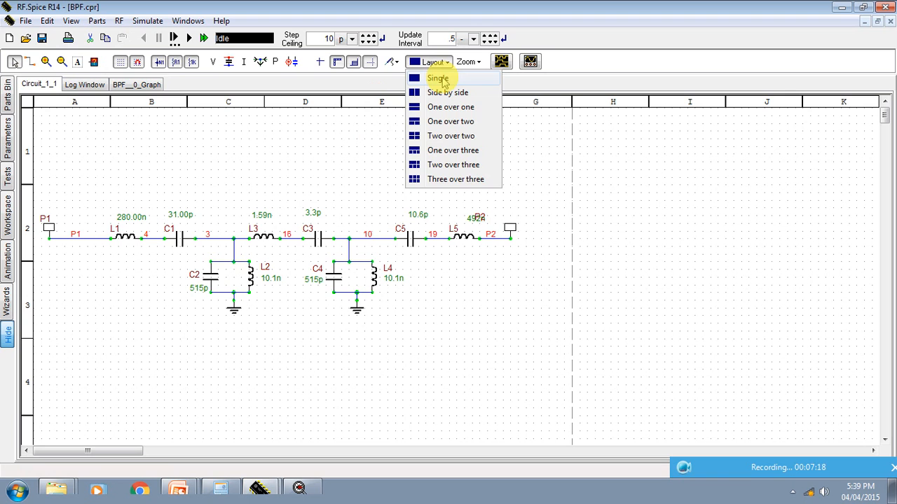
{"action": "left_click", "coordinate": [440, 79]}
{"action": "left_click", "coordinate": [133, 85]}
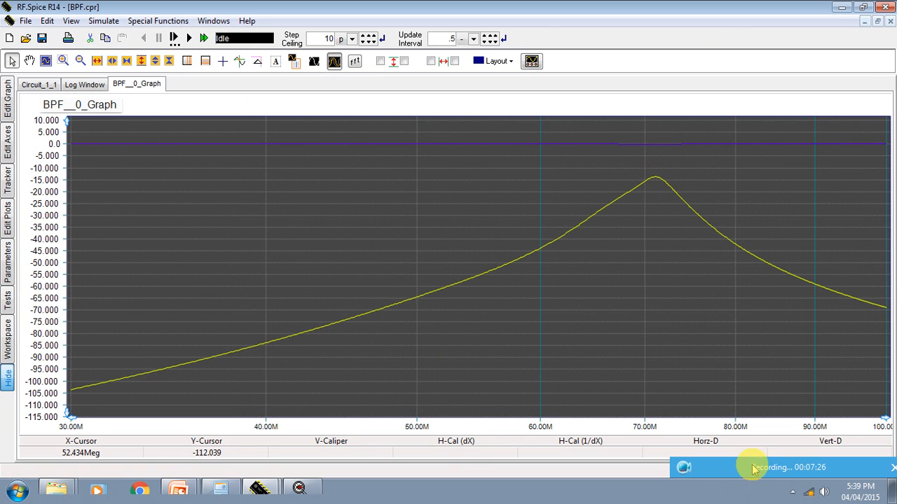
{"action": "left_click_drag", "start_coordinate": [752, 467], "coordinate": [672, 265]}
{"action": "left_click", "coordinate": [603, 287]}
{"action": "left_click", "coordinate": [520, 434]}
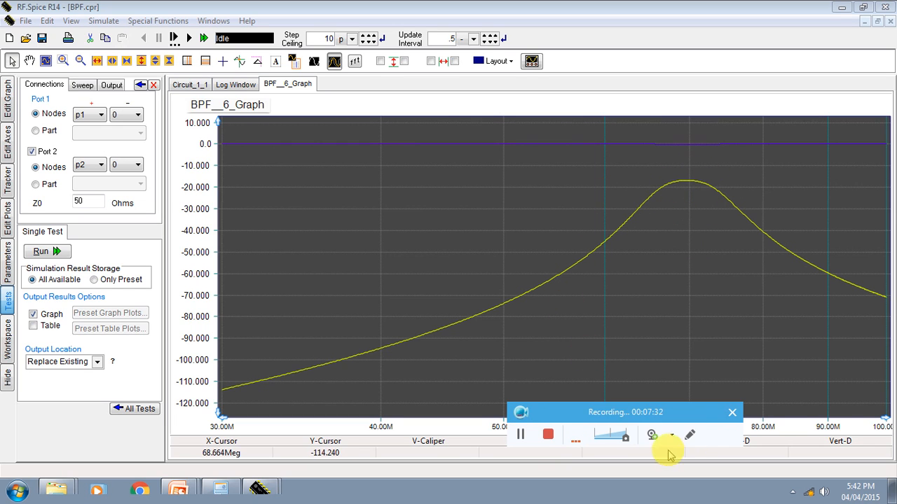
{"action": "left_click_drag", "start_coordinate": [656, 417], "coordinate": [582, 471]}
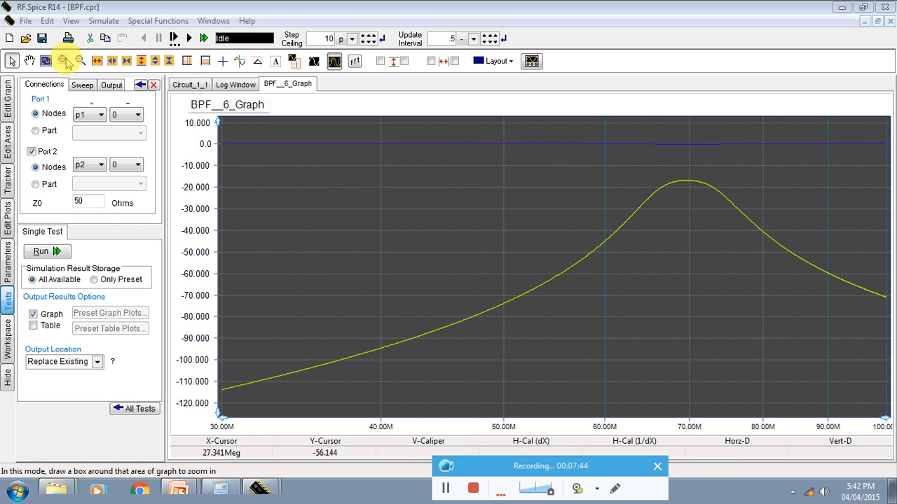
Step: Enlarge the passband region of the graph and measure the curve's peak level near 70 MHz with the crosshair cursor
{"action": "left_click", "coordinate": [63, 61]}
{"action": "left_click_drag", "start_coordinate": [527, 159], "coordinate": [819, 295]}
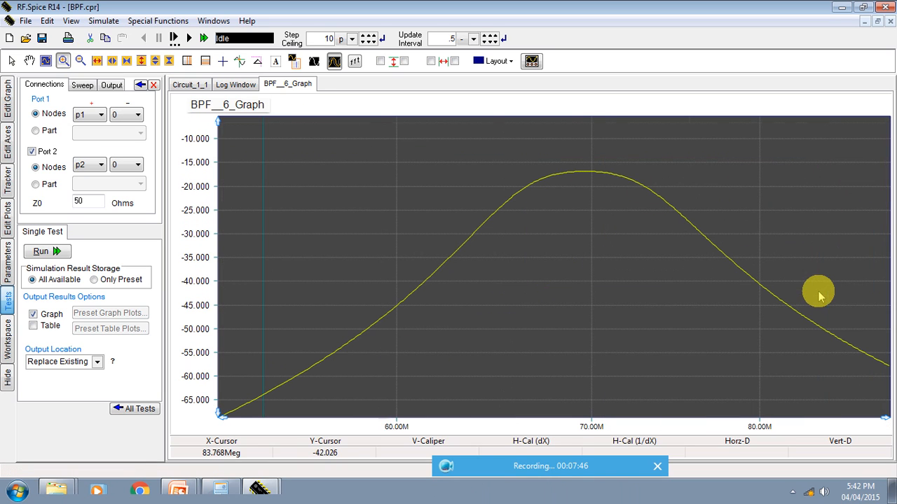
{"action": "left_click_drag", "start_coordinate": [390, 134], "coordinate": [794, 362]}
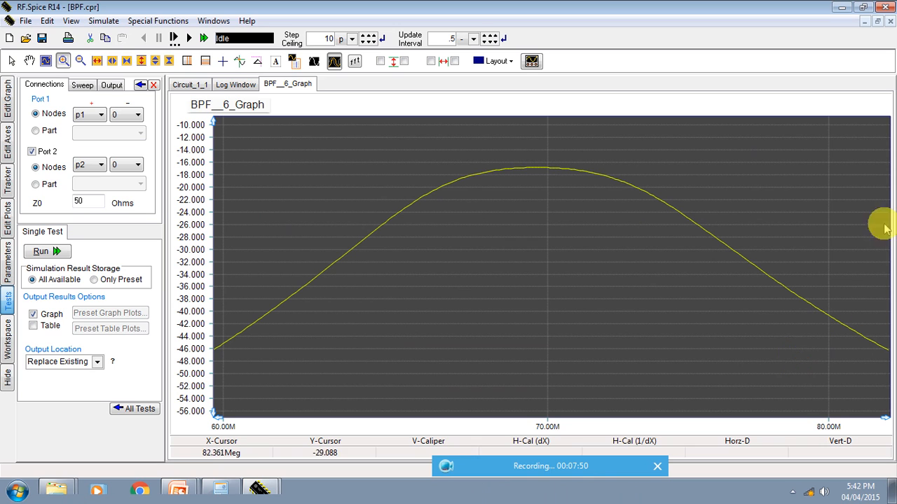
{"action": "left_click", "coordinate": [224, 61]}
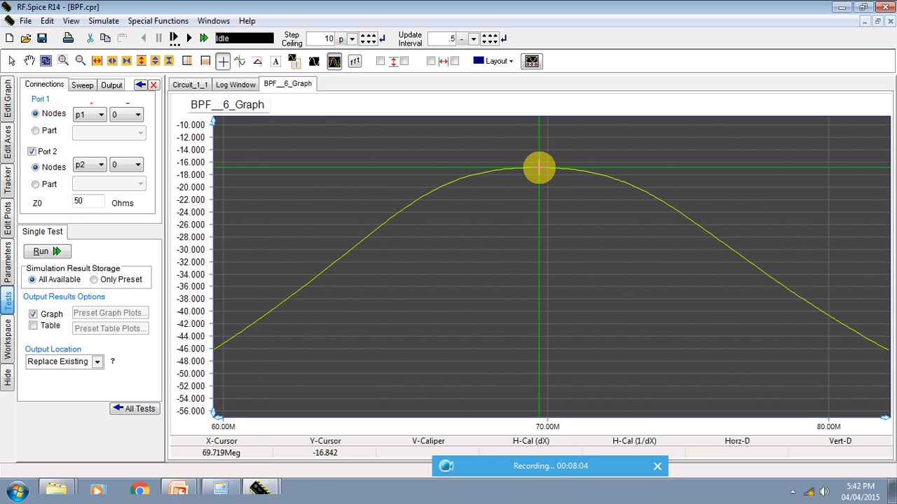
{"action": "left_click_drag", "start_coordinate": [538, 168], "coordinate": [547, 168]}
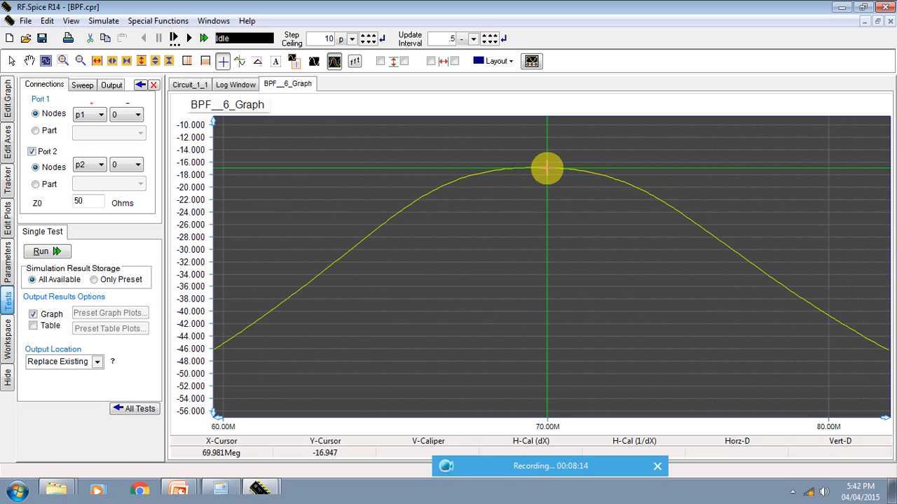
Step: Measure the curve at the lower and upper passband edges, at about 66.4 MHz and 72.9 MHz, with the crosshair
{"action": "left_click_drag", "start_coordinate": [546, 169], "coordinate": [545, 211]}
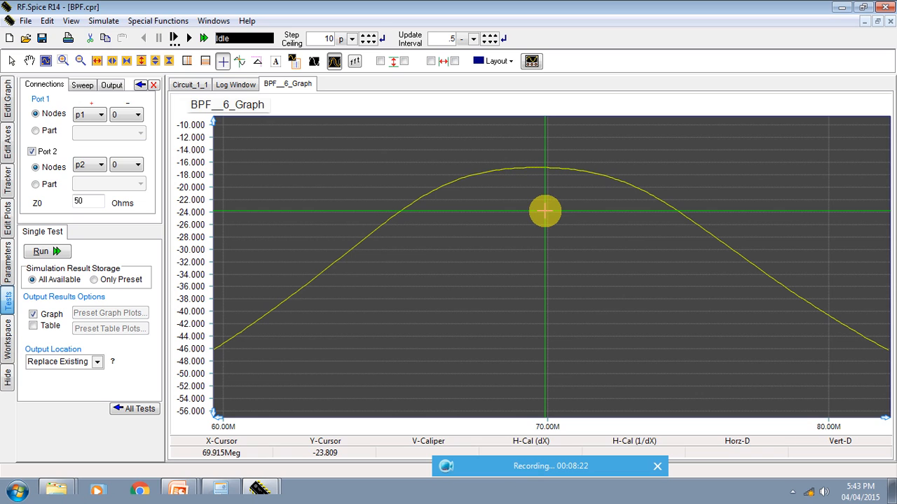
{"action": "left_click_drag", "start_coordinate": [545, 211], "coordinate": [435, 189]}
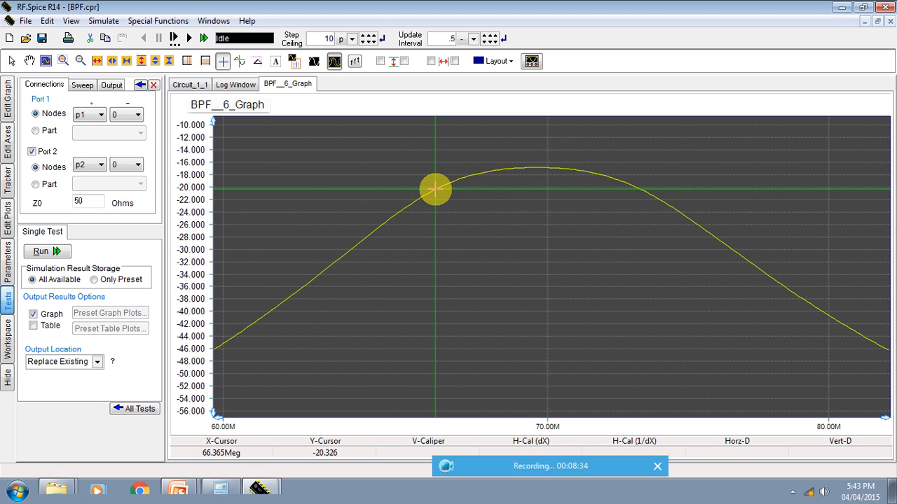
{"action": "left_click_drag", "start_coordinate": [435, 189], "coordinate": [632, 185]}
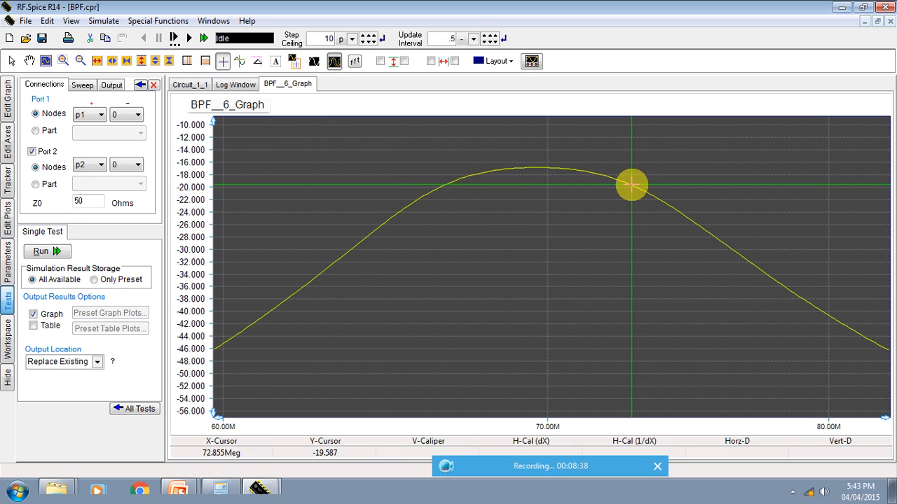
{"action": "left_click_drag", "start_coordinate": [632, 185], "coordinate": [632, 186]}
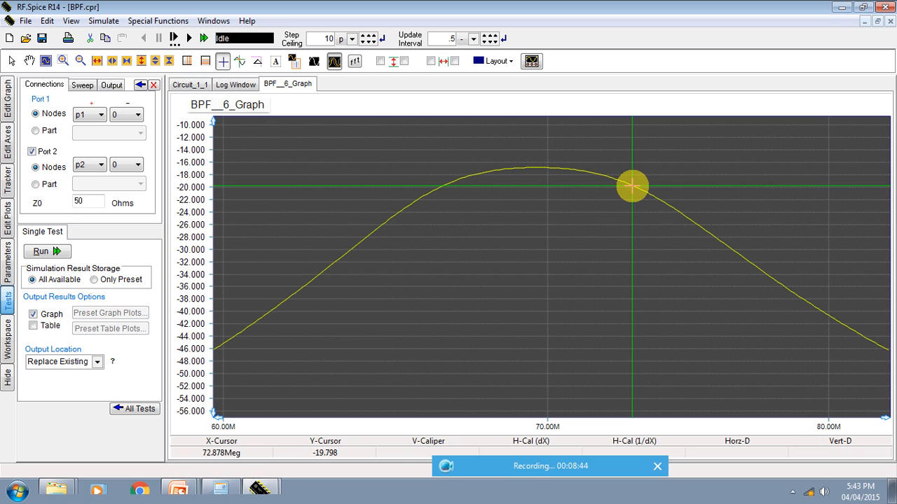
Step: Compare the passband peak near 70 MHz with the lower skirt of the curve at about 62.2 MHz using the crosshair
{"action": "left_click_drag", "start_coordinate": [631, 186], "coordinate": [546, 166]}
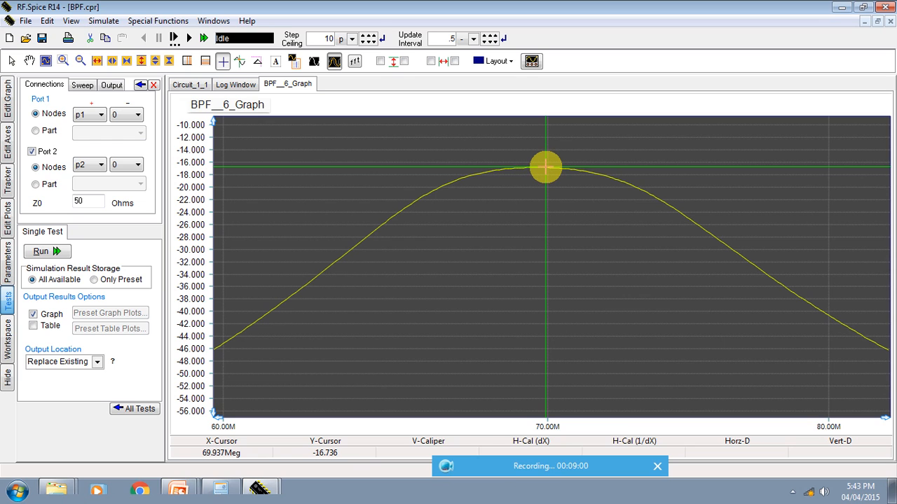
{"action": "left_click_drag", "start_coordinate": [545, 166], "coordinate": [326, 282]}
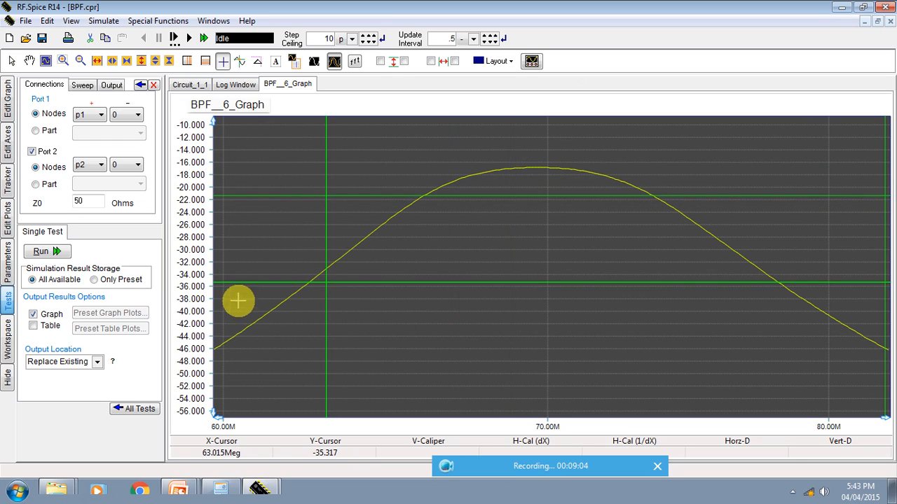
{"action": "left_click", "coordinate": [296, 290]}
{"action": "mouse_move", "coordinate": [295, 287]}
{"action": "left_mouse_down"}
{"action": "mouse_move", "coordinate": [289, 297]}
{"action": "mouse_move", "coordinate": [299, 288]}
{"action": "left_mouse_up"}
{"action": "left_click", "coordinate": [299, 288]}
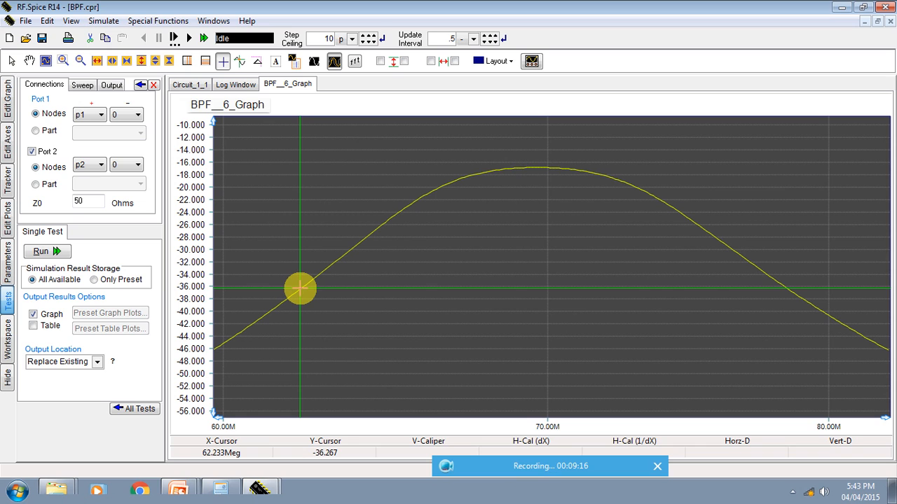
{"action": "left_click_drag", "start_coordinate": [300, 287], "coordinate": [536, 170]}
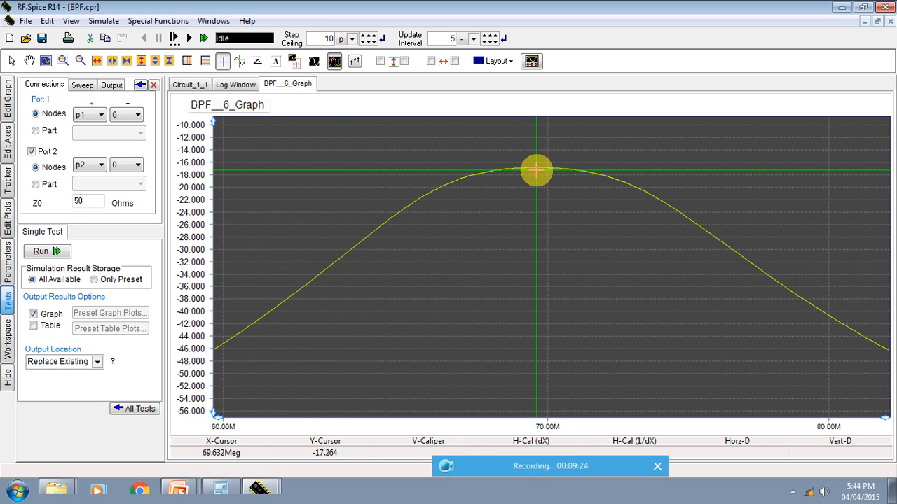
Step: Zoom the graph out by two steps to view both traces over a wider frequency range
{"action": "left_click_drag", "start_coordinate": [536, 170], "coordinate": [293, 158]}
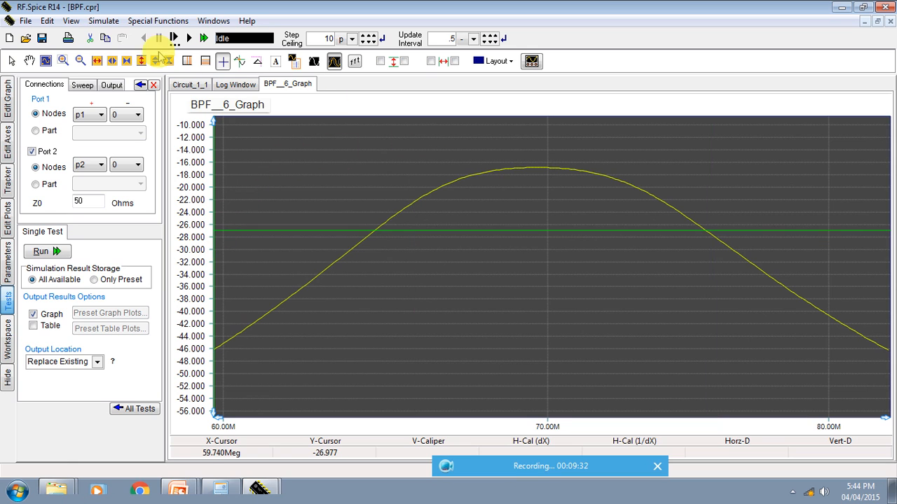
{"action": "left_click", "coordinate": [80, 61]}
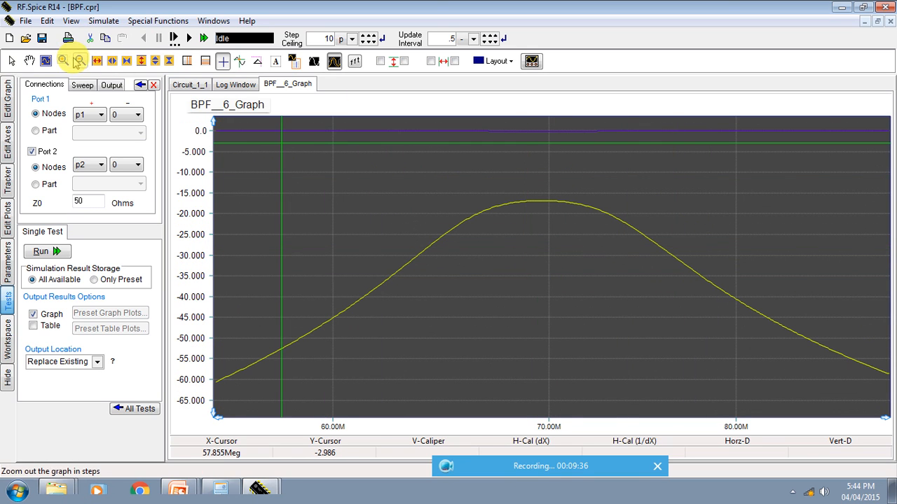
{"action": "left_click", "coordinate": [80, 61]}
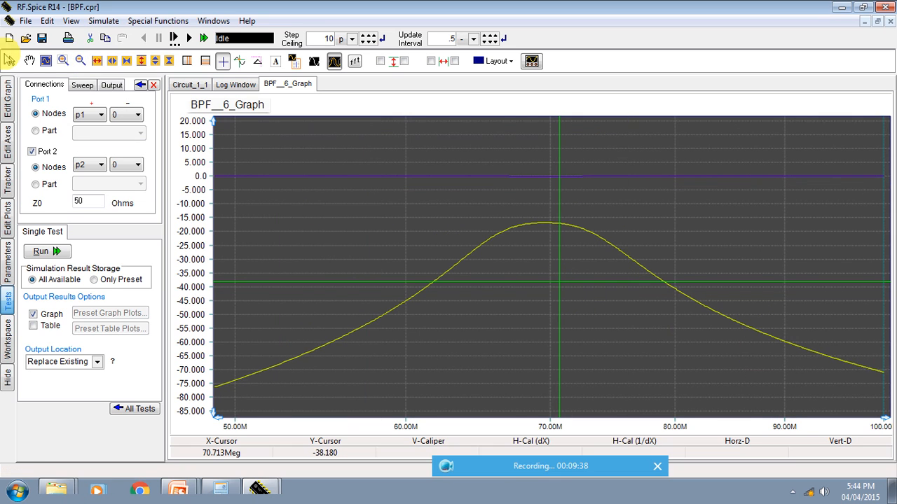
Step: Zoom the graph out two steps, then enlarge the window spanning both traces from 30 MHz to 100 MHz
{"action": "left_click", "coordinate": [80, 61]}
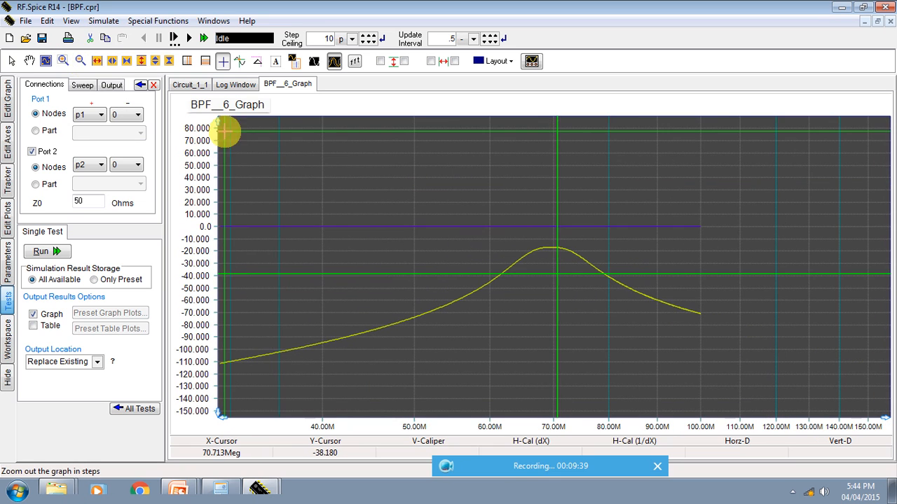
{"action": "left_click", "coordinate": [81, 63]}
{"action": "left_click", "coordinate": [63, 61]}
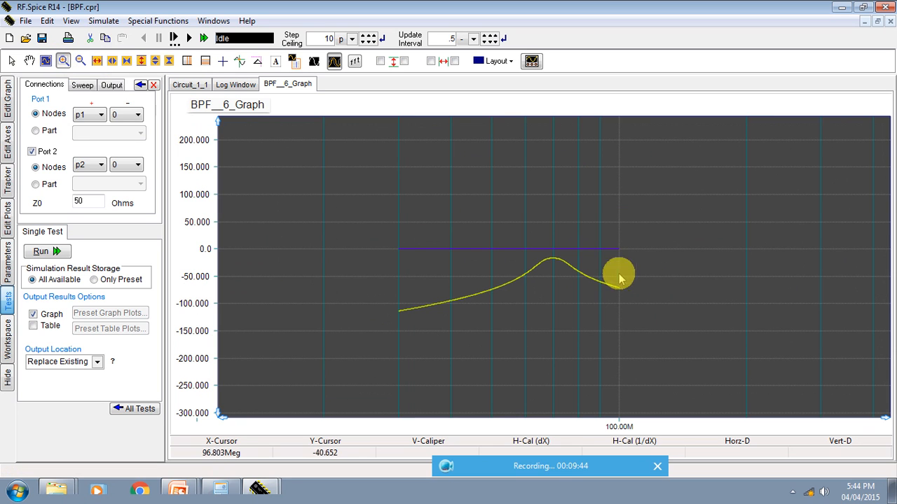
{"action": "left_click_drag", "start_coordinate": [705, 334], "coordinate": [382, 190]}
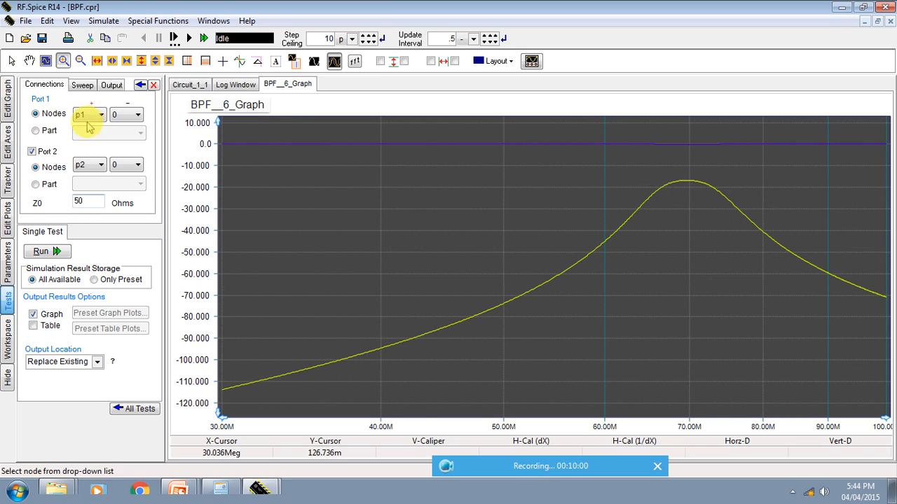
Step: Run the network analysis with the Z parameter set as a Cartesian amplitude graph in decibels and display the graph
{"action": "left_click", "coordinate": [111, 86]}
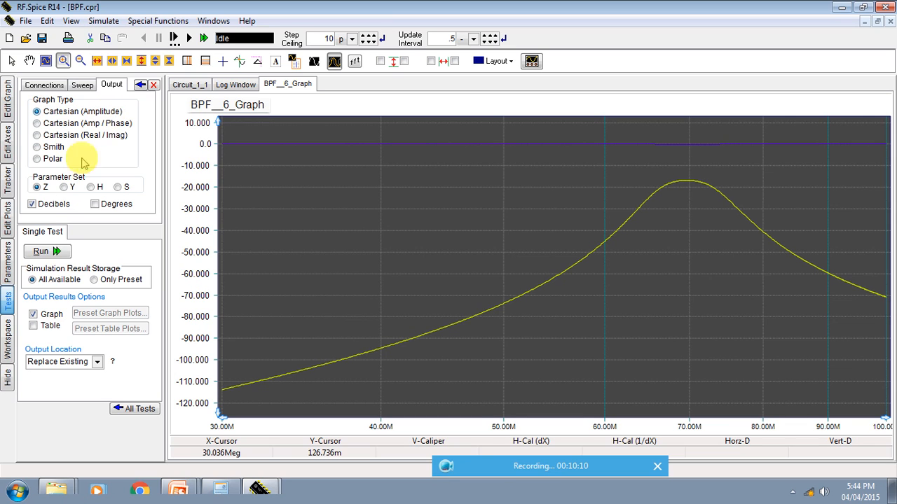
{"action": "left_click", "coordinate": [56, 253]}
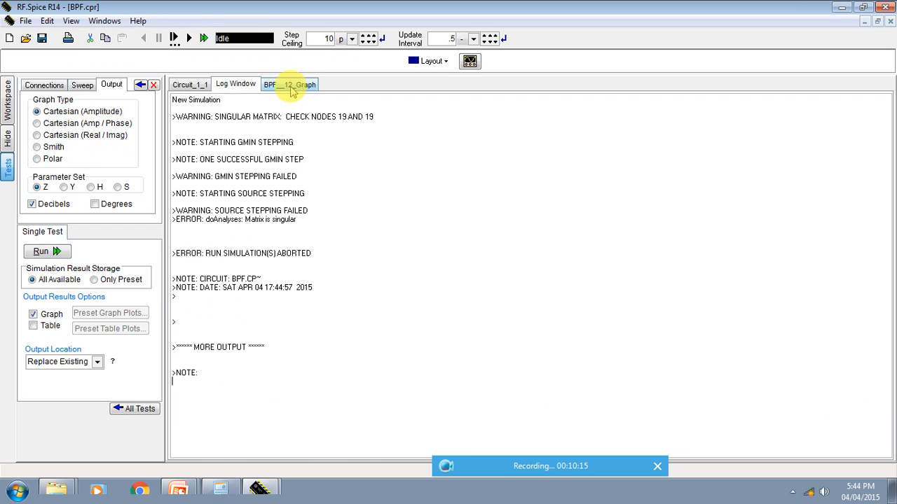
{"action": "left_click", "coordinate": [291, 85]}
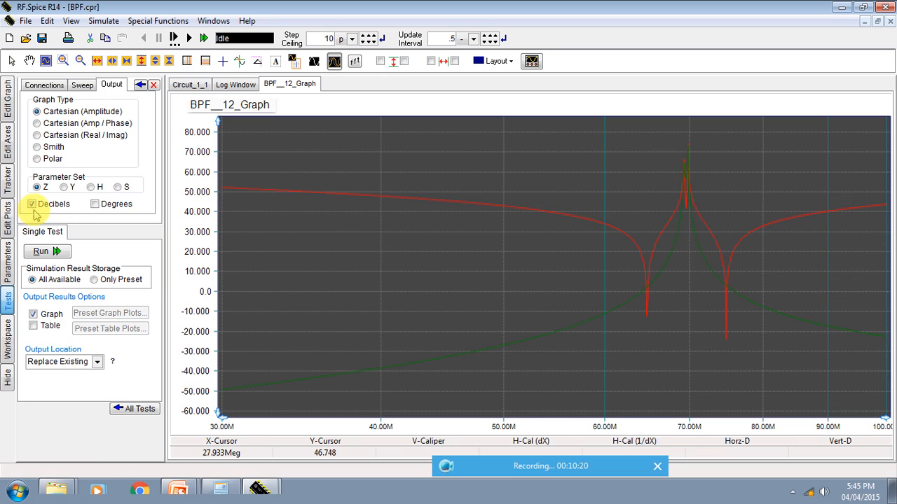
Step: Hide the db_z11 and db_z22 traces and enlarge the db_z21 peak near 70 MHz
{"action": "left_click", "coordinate": [8, 181]}
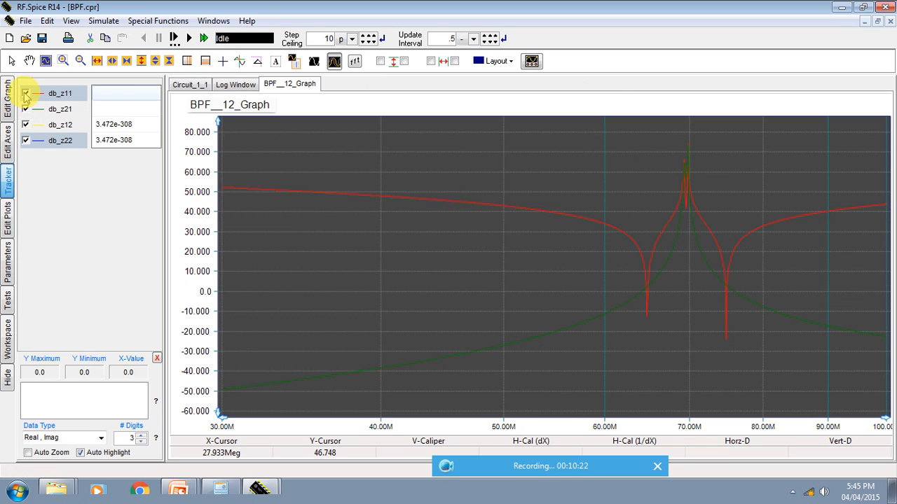
{"action": "left_click", "coordinate": [26, 93]}
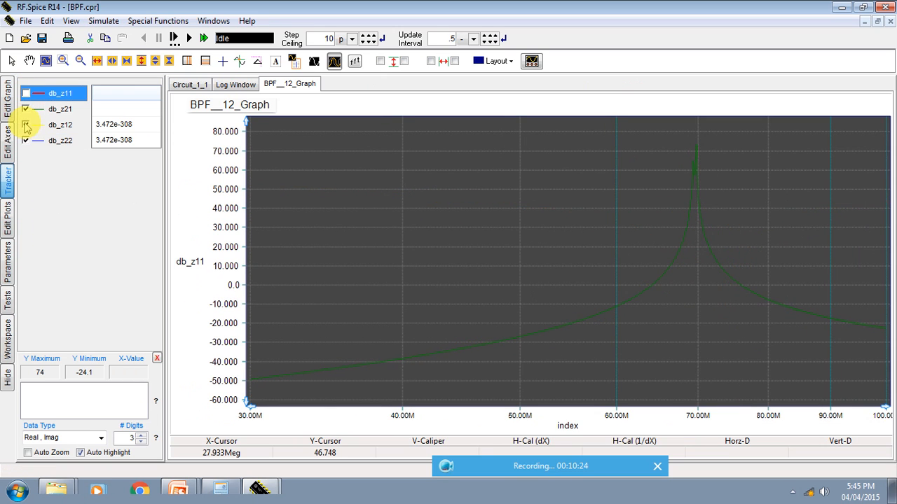
{"action": "left_click", "coordinate": [26, 141]}
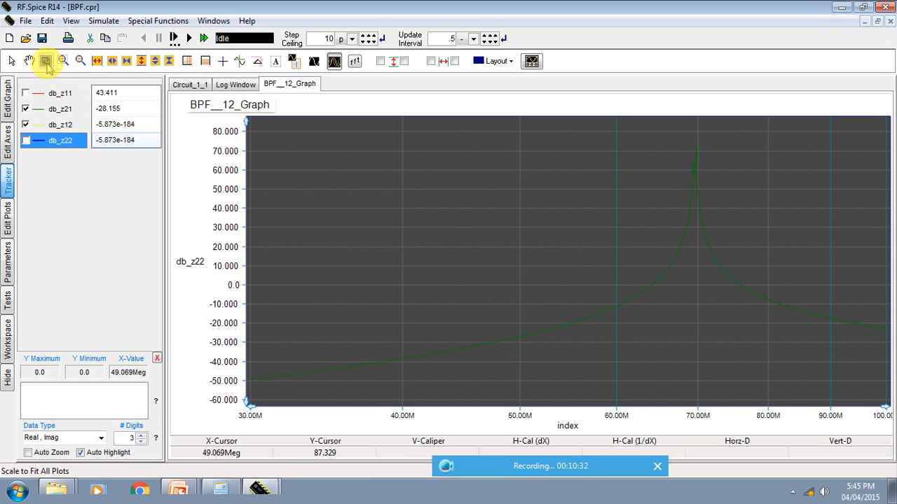
{"action": "left_click", "coordinate": [63, 63]}
{"action": "left_click_drag", "start_coordinate": [748, 242], "coordinate": [811, 253]}
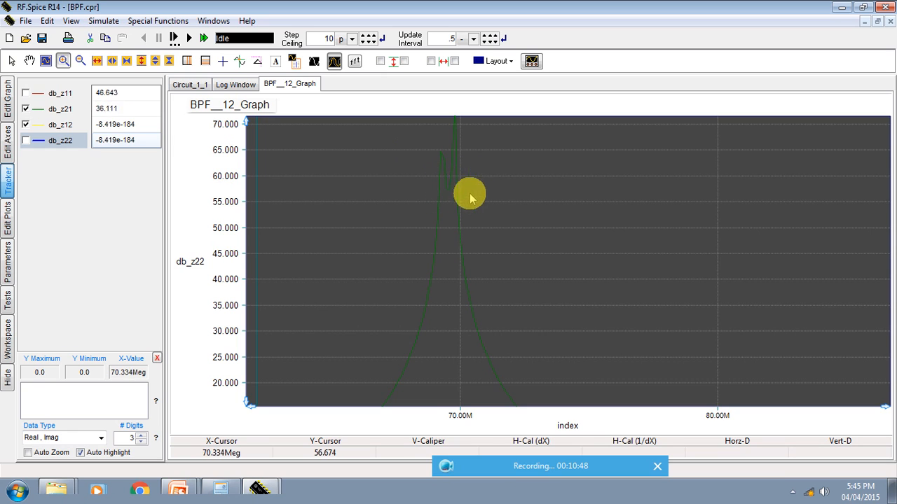
Step: Review the network analysis output options alongside the schematic and return to the list of all tests
{"action": "left_click", "coordinate": [184, 90]}
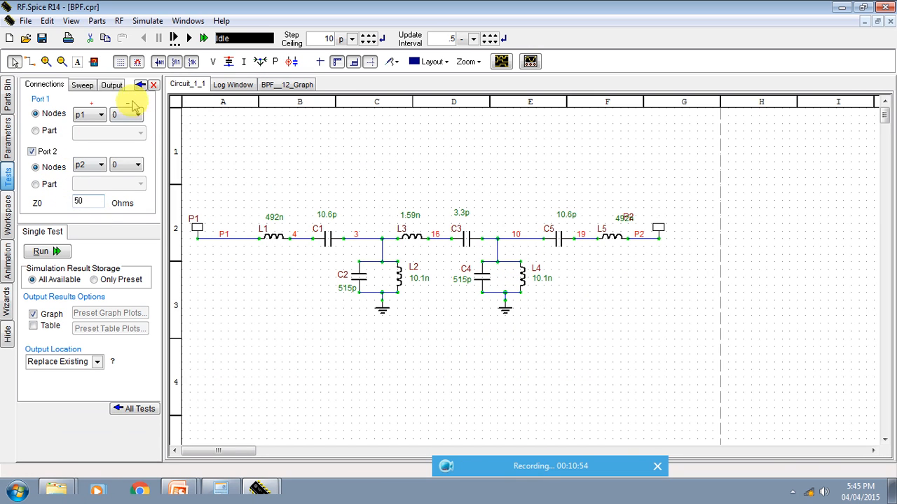
{"action": "left_click", "coordinate": [114, 85]}
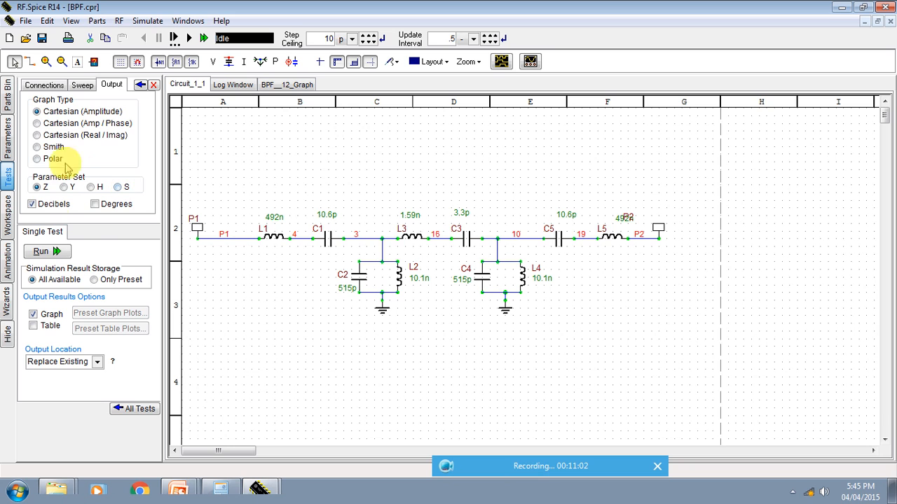
{"action": "left_click", "coordinate": [141, 85]}
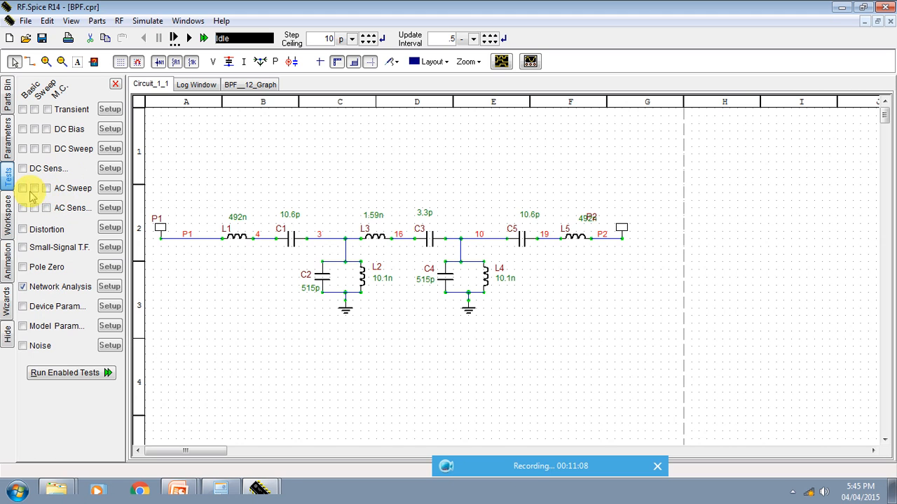
Step: Switch to the BPF 2 circuit and inspect the properties of voltage source V1
{"action": "left_click", "coordinate": [261, 492]}
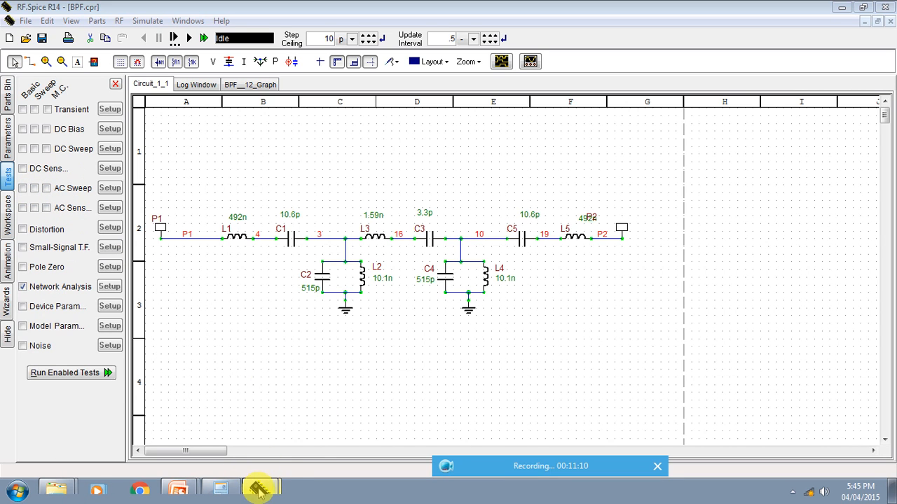
{"action": "left_click", "coordinate": [259, 470]}
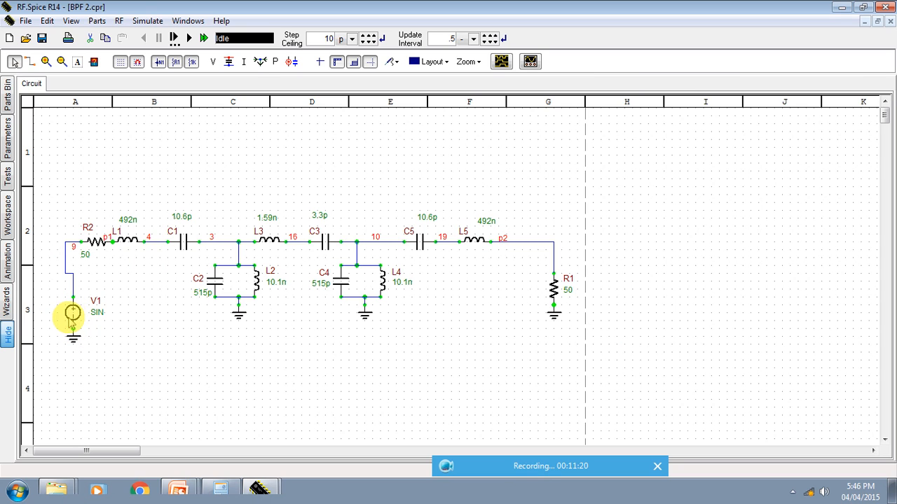
{"action": "double_click", "coordinate": [72, 317]}
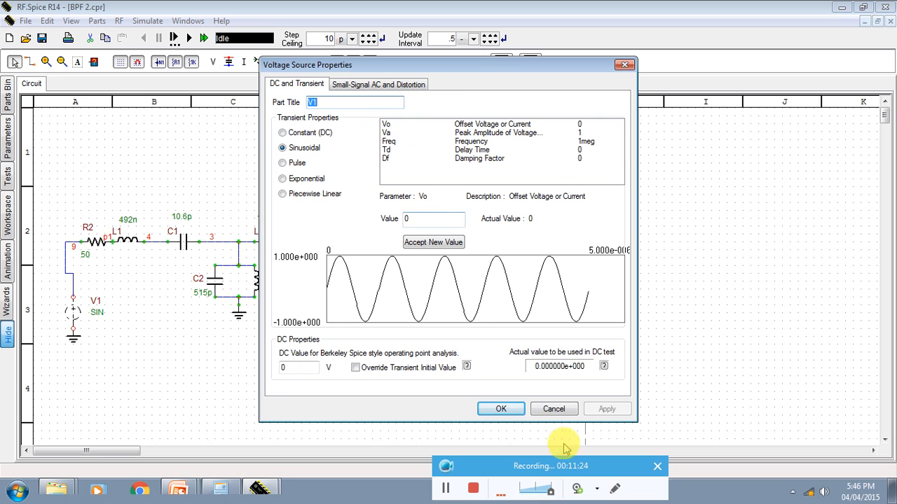
{"action": "left_click", "coordinate": [502, 409]}
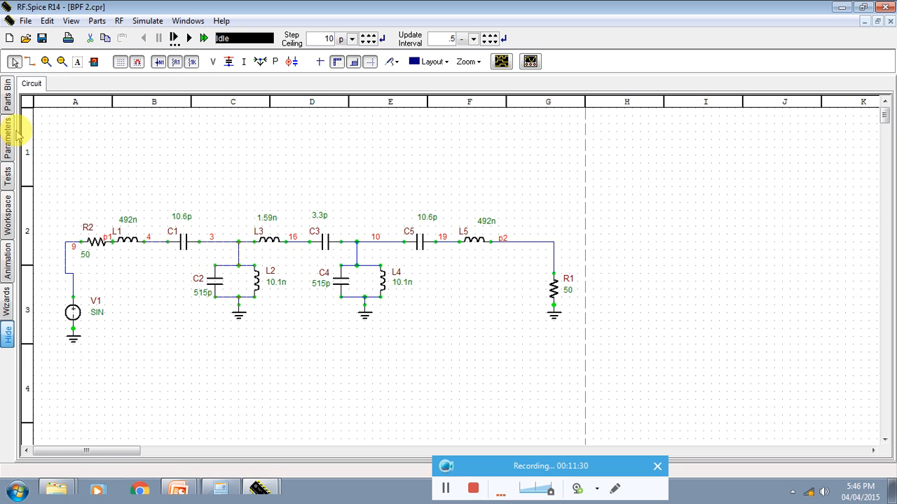
Step: Remove vdb(p1) from the AC sweep's preset graph plots so that only vdb(p2) is plotted
{"action": "left_click", "coordinate": [6, 177]}
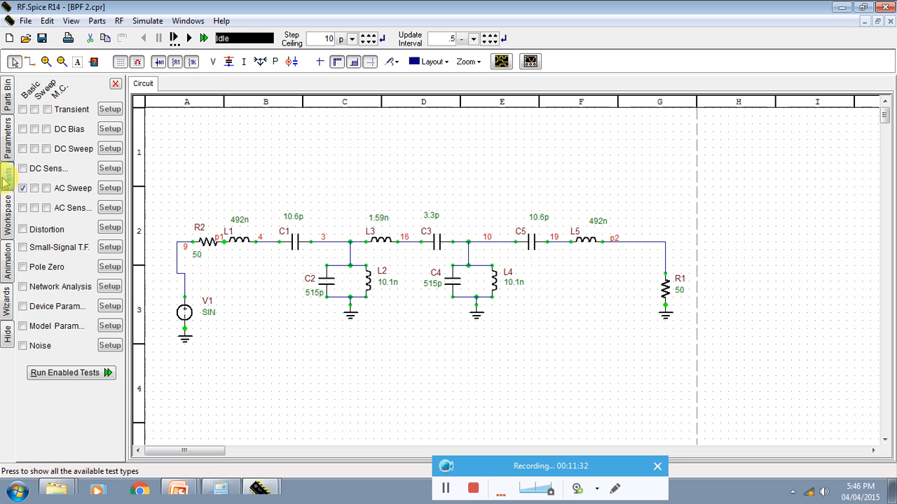
{"action": "left_click", "coordinate": [113, 188]}
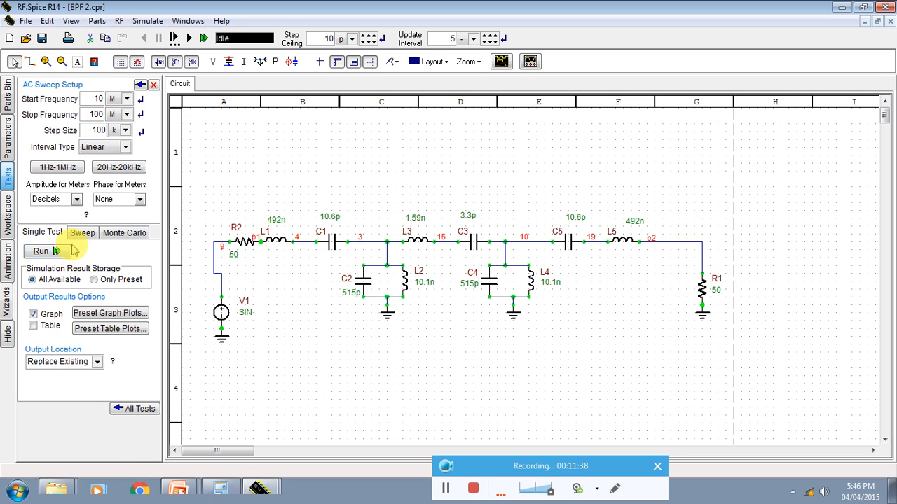
{"action": "left_click", "coordinate": [106, 313]}
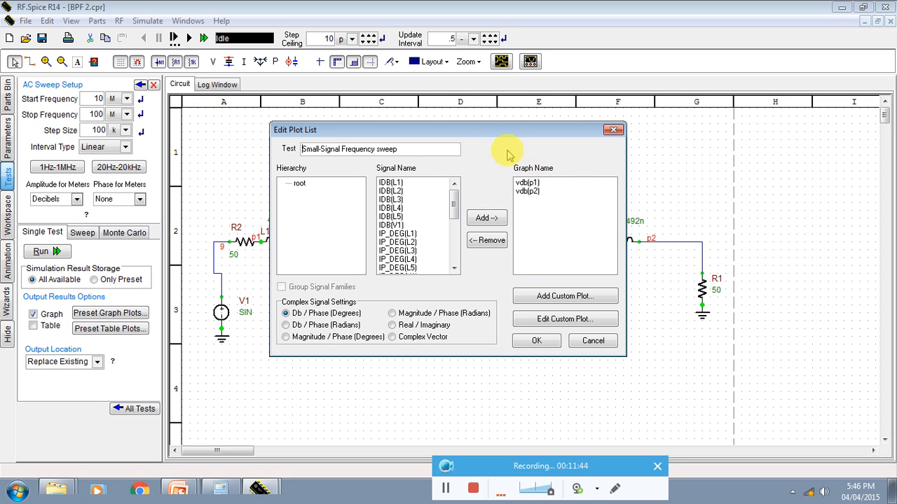
{"action": "left_click_drag", "start_coordinate": [497, 130], "coordinate": [394, 133]}
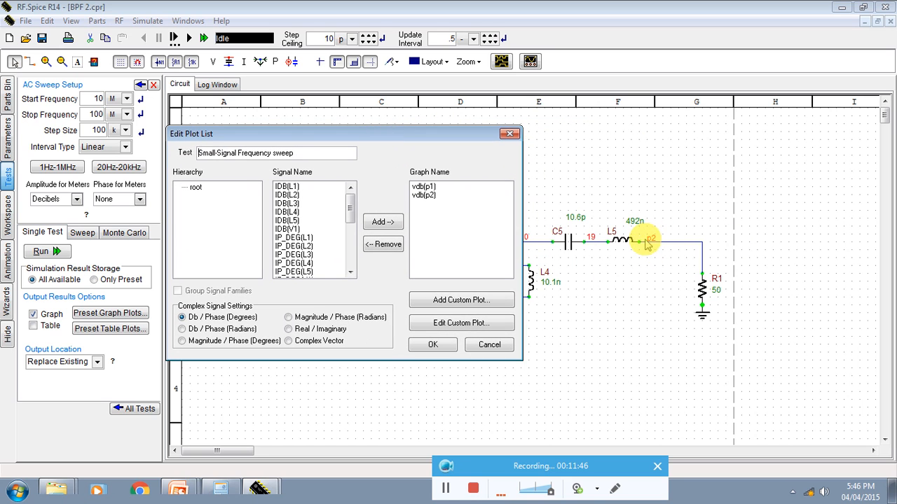
{"action": "left_click", "coordinate": [427, 187]}
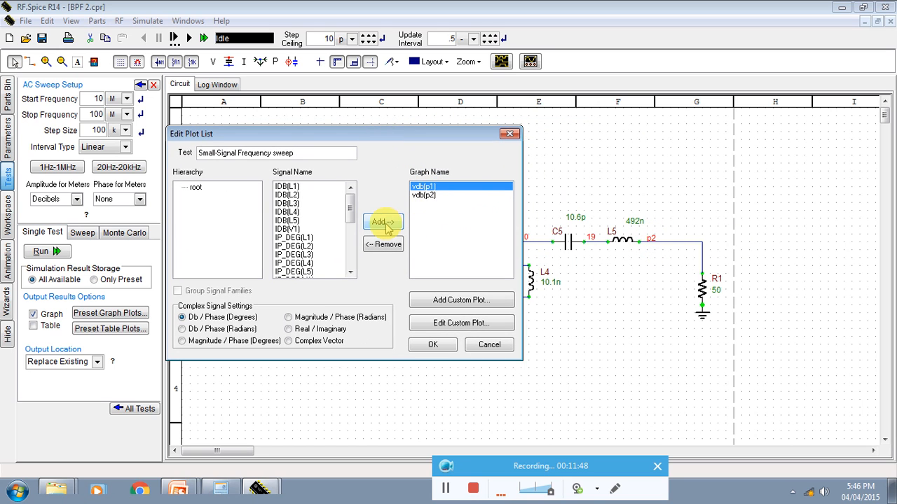
{"action": "left_click", "coordinate": [384, 245]}
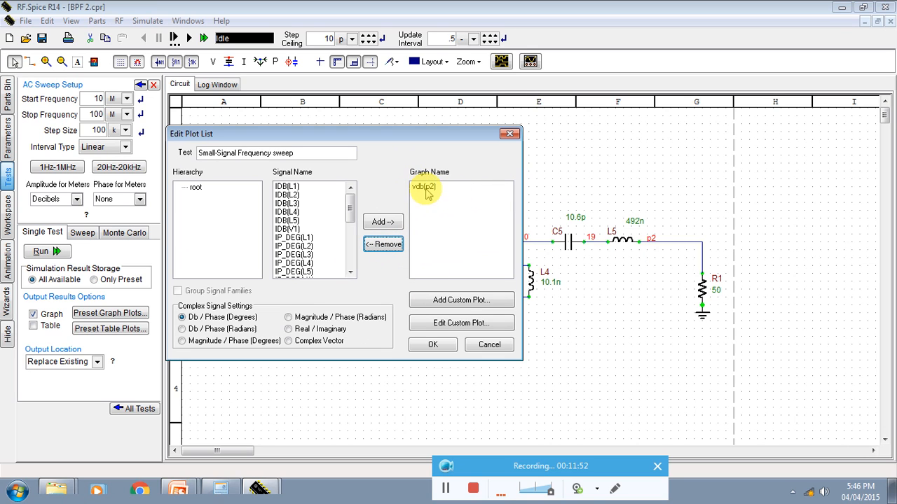
{"action": "left_click", "coordinate": [434, 346]}
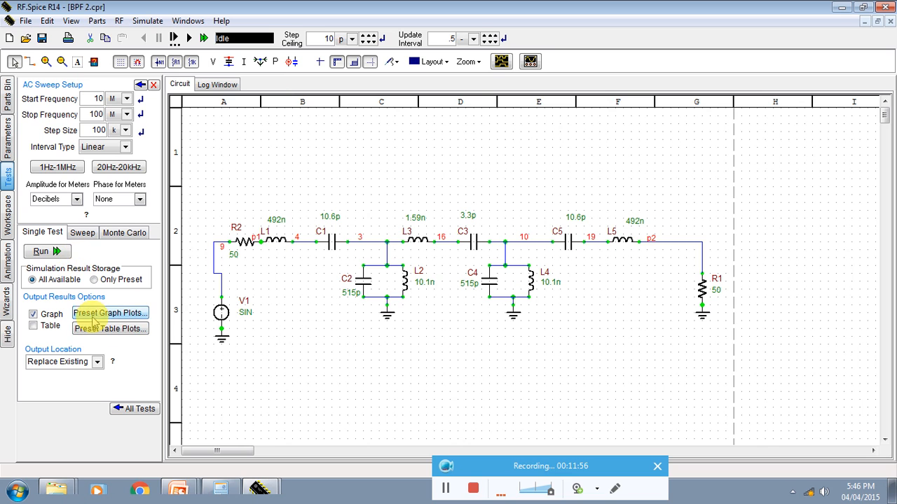
Step: Run the AC sweep and show its graph full-size with a linear frequency axis
{"action": "left_click", "coordinate": [59, 254]}
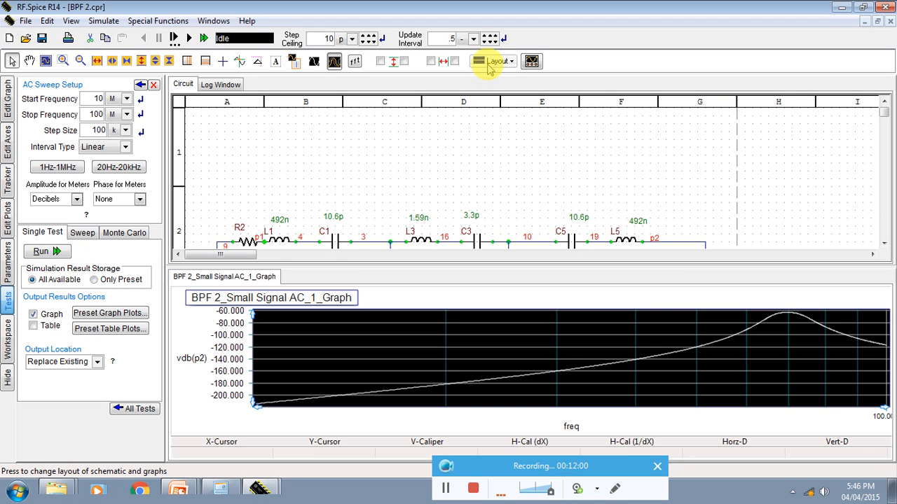
{"action": "left_click", "coordinate": [492, 63]}
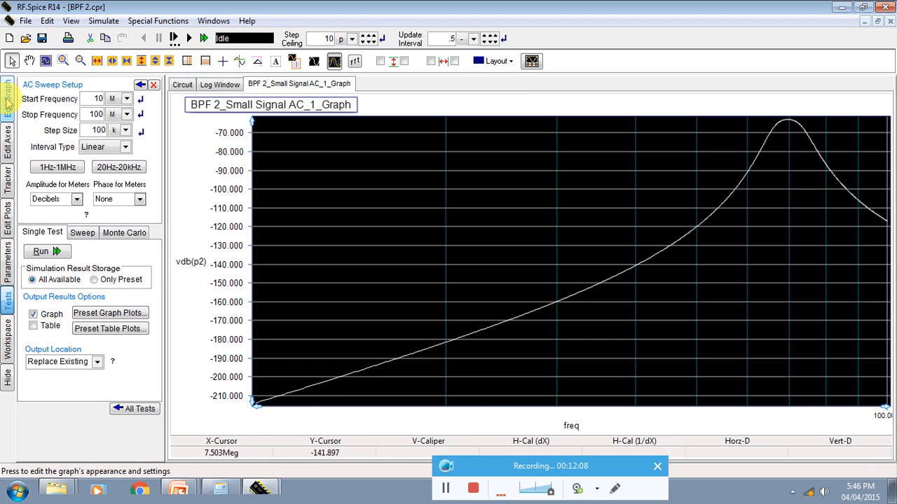
{"action": "left_click", "coordinate": [8, 140]}
{"action": "left_click", "coordinate": [91, 91]}
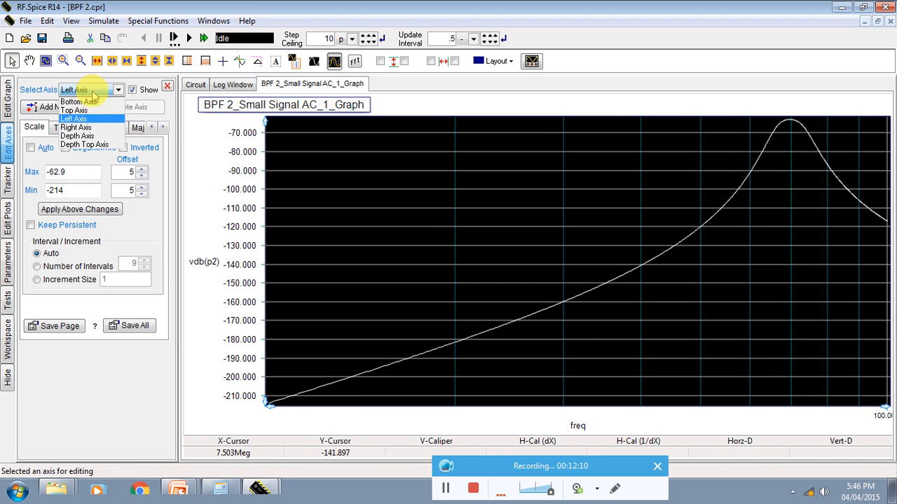
{"action": "left_click", "coordinate": [91, 103]}
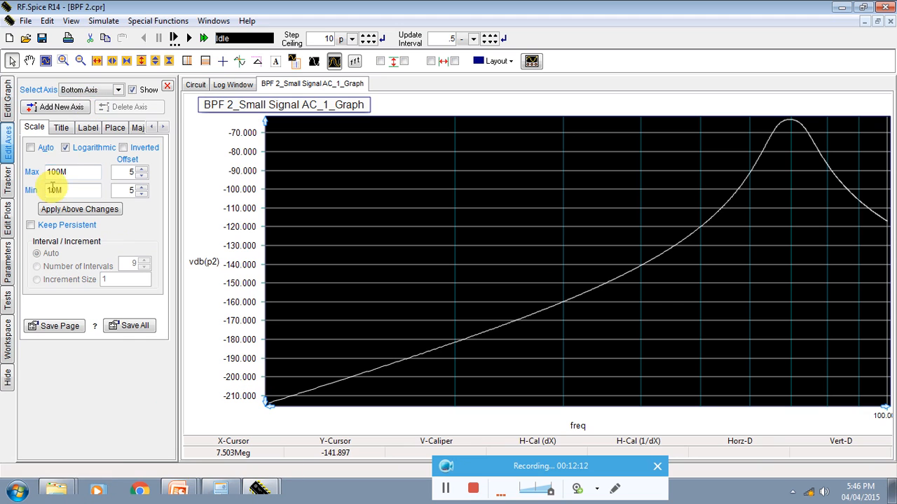
{"action": "left_click", "coordinate": [66, 147]}
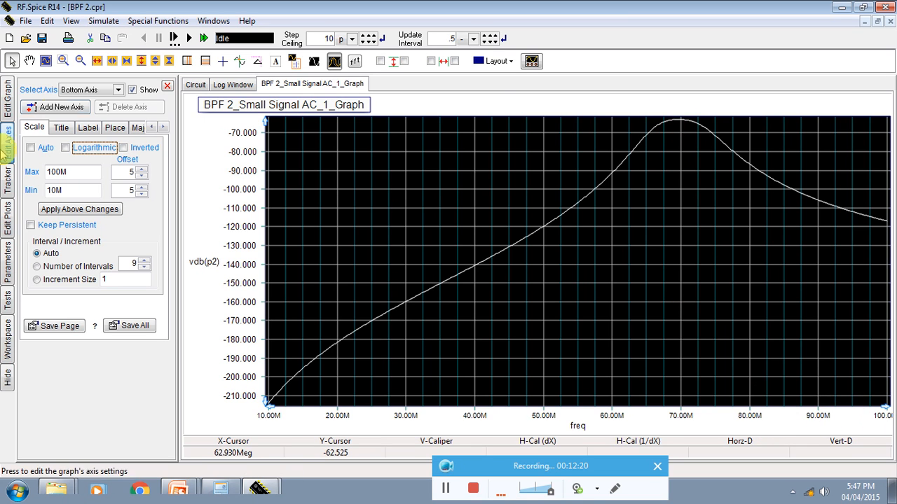
Step: Return to the BPF 2 schematic and open the parameter sweep settings of the AC sweep
{"action": "left_click", "coordinate": [193, 85]}
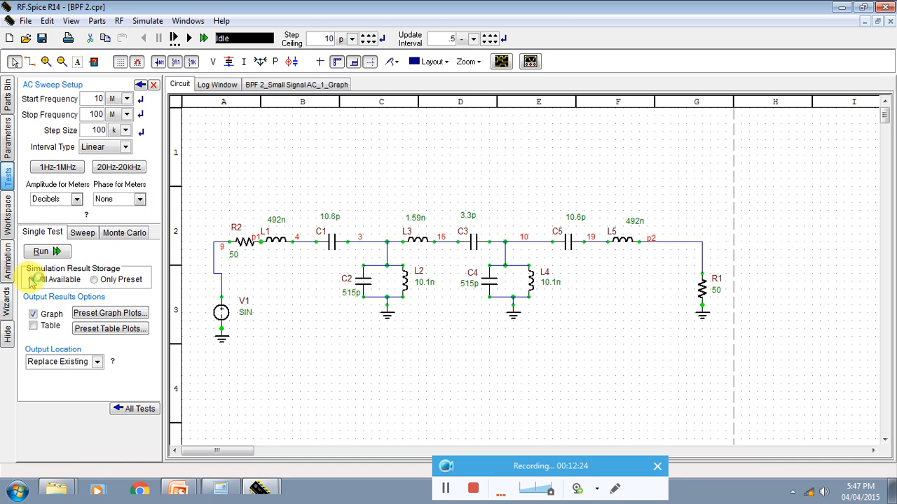
{"action": "left_click", "coordinate": [85, 234]}
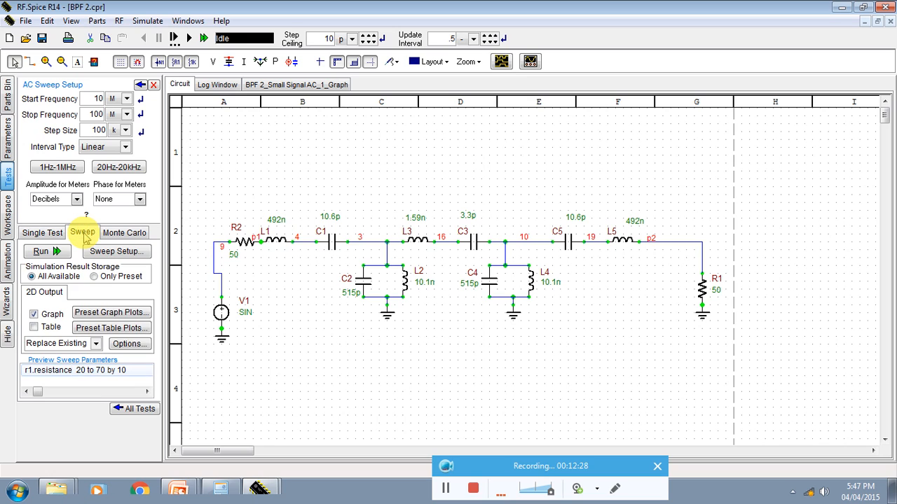
{"action": "left_click", "coordinate": [117, 254]}
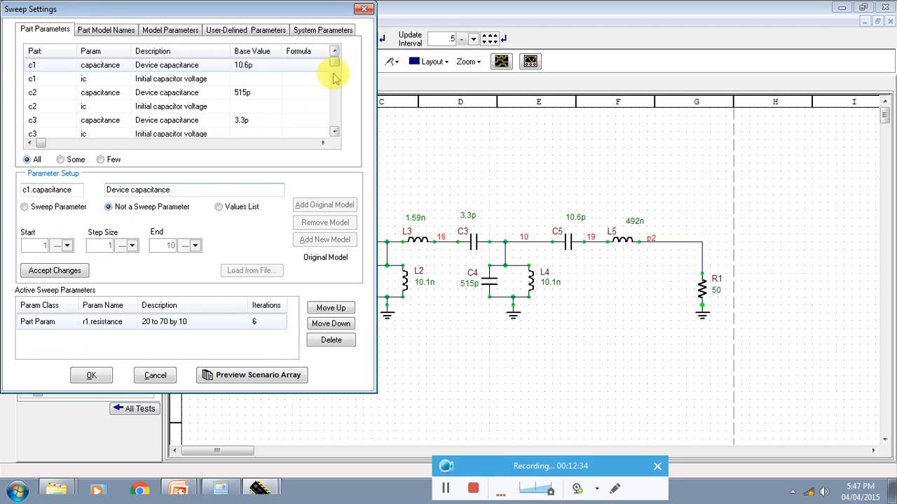
Step: Look through the circuit's sweepable part parameters, from the capacitors to the resistors and the voltage source
{"action": "left_click_drag", "start_coordinate": [336, 67], "coordinate": [336, 118]}
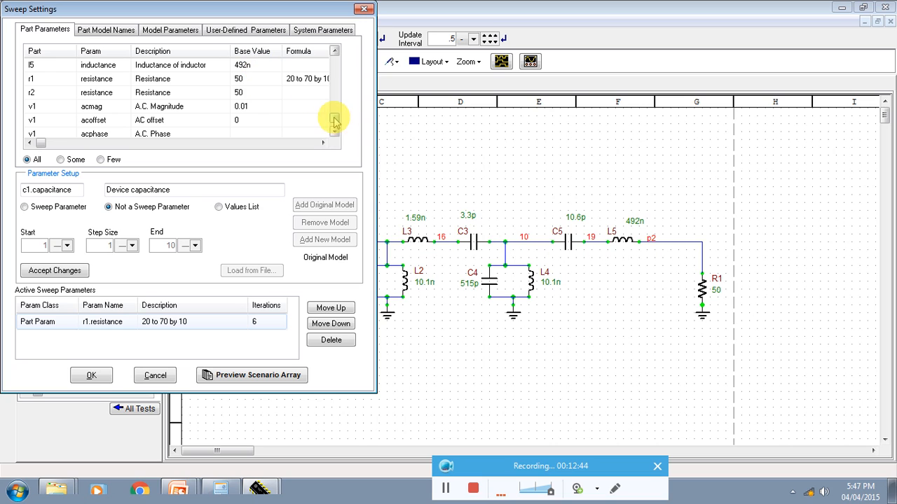
{"action": "left_click_drag", "start_coordinate": [334, 125], "coordinate": [336, 67]}
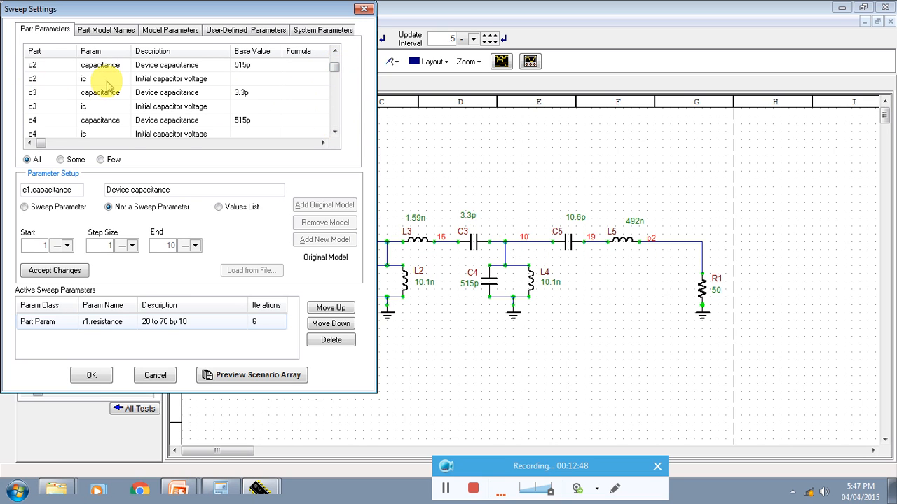
{"action": "left_click", "coordinate": [52, 68]}
{"action": "key", "text": "Down"}
{"action": "key", "text": "Down"}
{"action": "key", "text": "Down"}
{"action": "key", "text": "Down"}
{"action": "key", "text": "Down"}
{"action": "key", "text": "Down"}
{"action": "key", "text": "Down"}
{"action": "key", "text": "Down"}
{"action": "key", "text": "Down"}
{"action": "key", "text": "Down"}
{"action": "key", "text": "Down"}
{"action": "key", "text": "Down"}
{"action": "key", "text": "Down"}
{"action": "key", "text": "Down"}
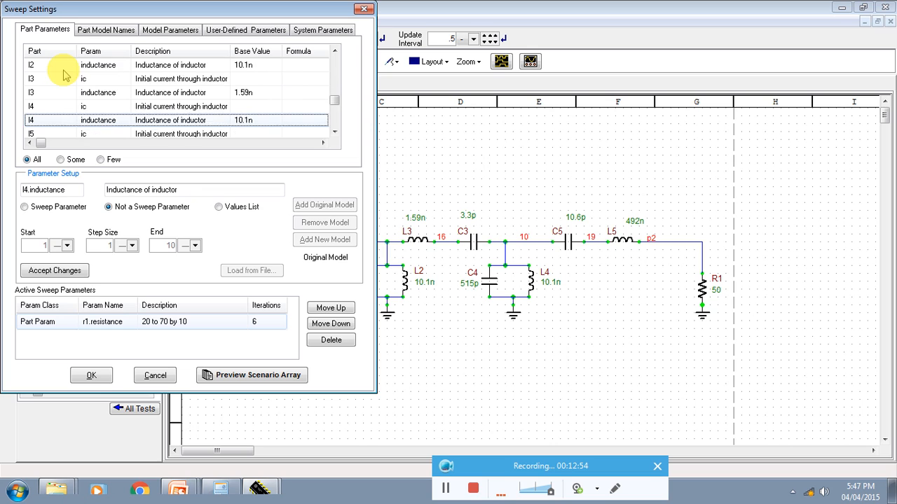
{"action": "key", "text": "Down"}
{"action": "key", "text": "Down"}
{"action": "key", "text": "Down"}
{"action": "key", "text": "Down"}
{"action": "key", "text": "Down"}
{"action": "key", "text": "Down"}
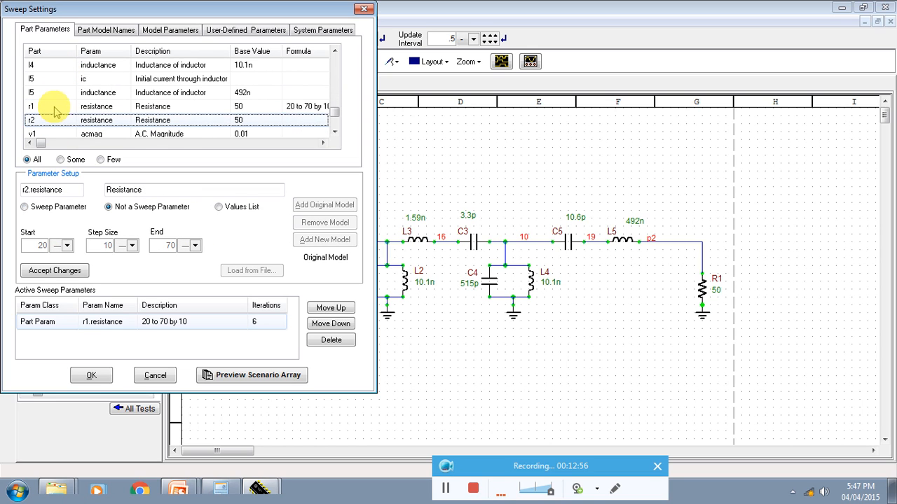
Step: Accept r1's resistance as a sweep parameter from 20 to 70 in steps of 10 and confirm the sweep settings
{"action": "left_click", "coordinate": [56, 111]}
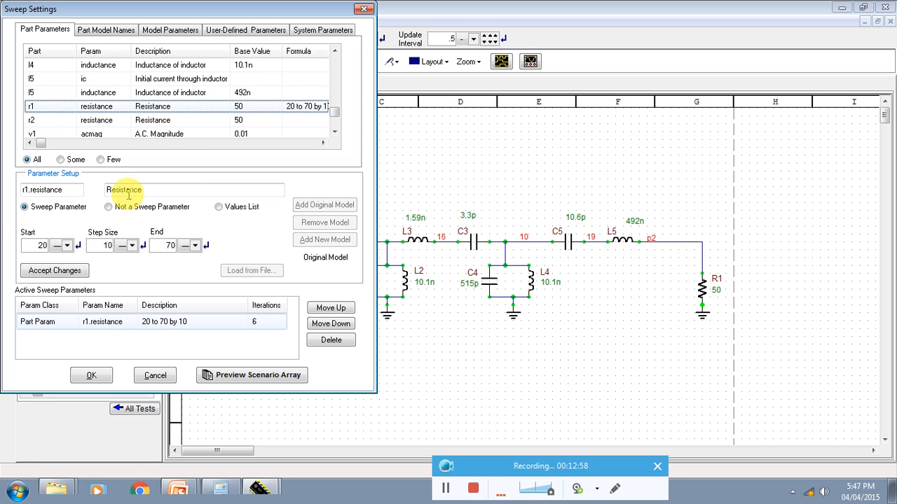
{"action": "left_click", "coordinate": [43, 212]}
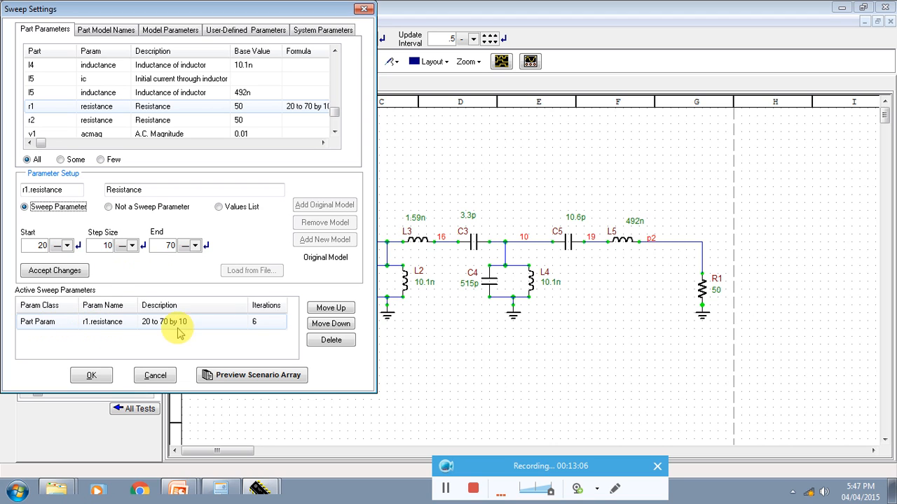
{"action": "left_click", "coordinate": [63, 271]}
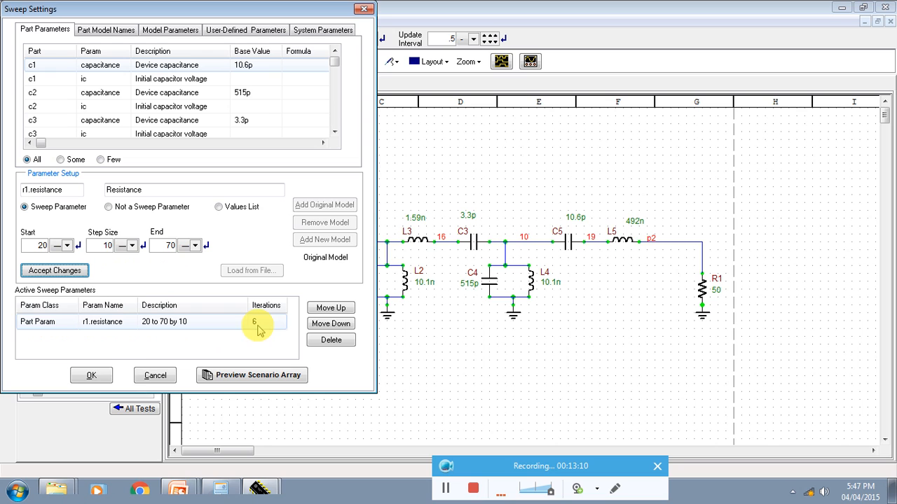
{"action": "left_click", "coordinate": [86, 376]}
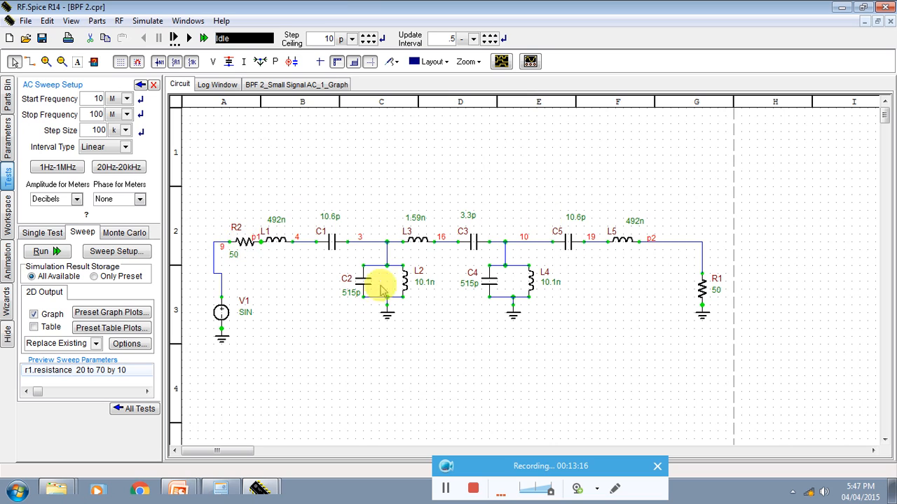
Step: Remove the vdb(p2) plot and the indexed vdb(p2) entries up to vdb(p2)[4,5] from the sweep's preset graph plots
{"action": "left_click", "coordinate": [103, 313]}
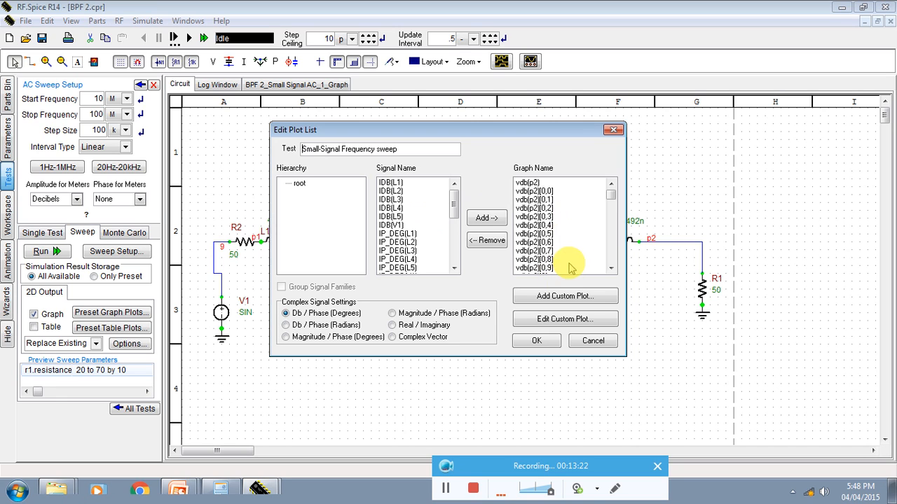
{"action": "left_click_drag", "start_coordinate": [569, 261], "coordinate": [513, 160]}
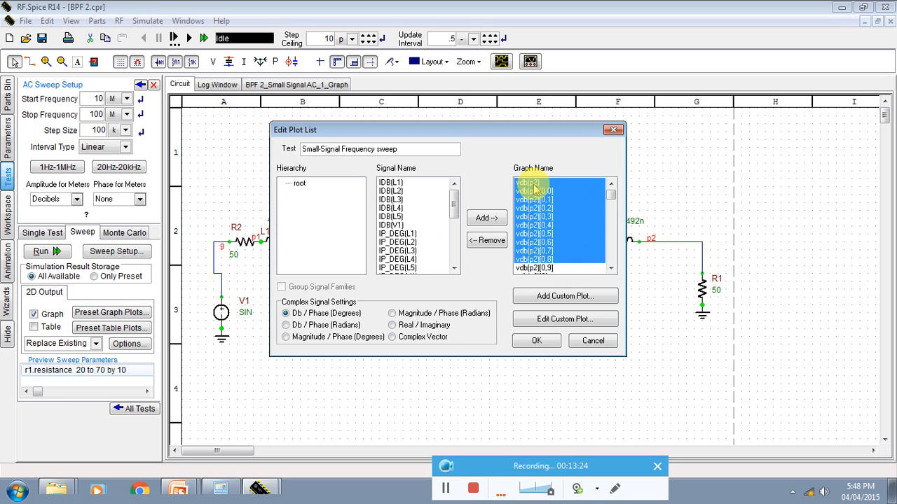
{"action": "left_click", "coordinate": [494, 240]}
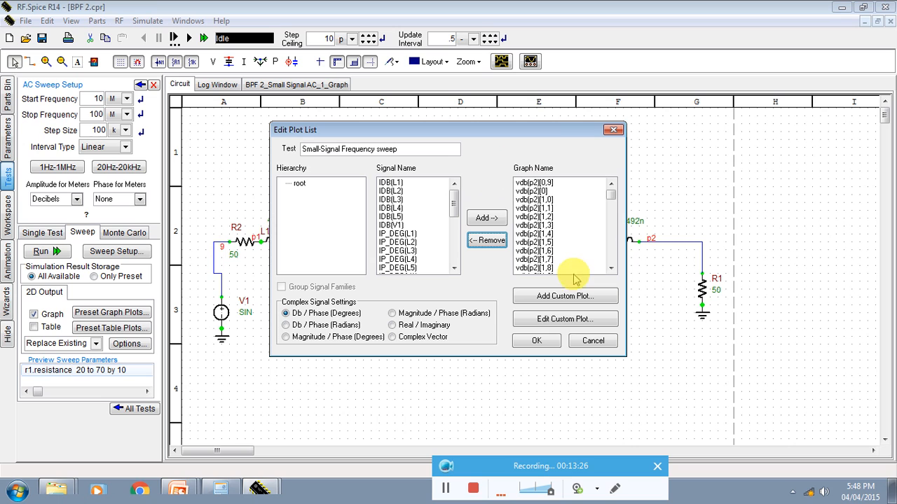
{"action": "left_click_drag", "start_coordinate": [560, 269], "coordinate": [502, 175]}
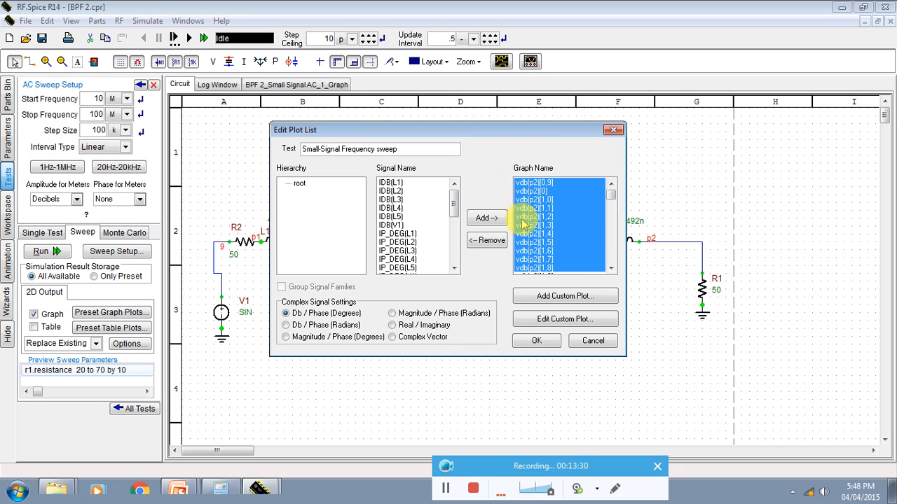
{"action": "left_click", "coordinate": [488, 240]}
{"action": "left_click_drag", "start_coordinate": [566, 272], "coordinate": [502, 170]}
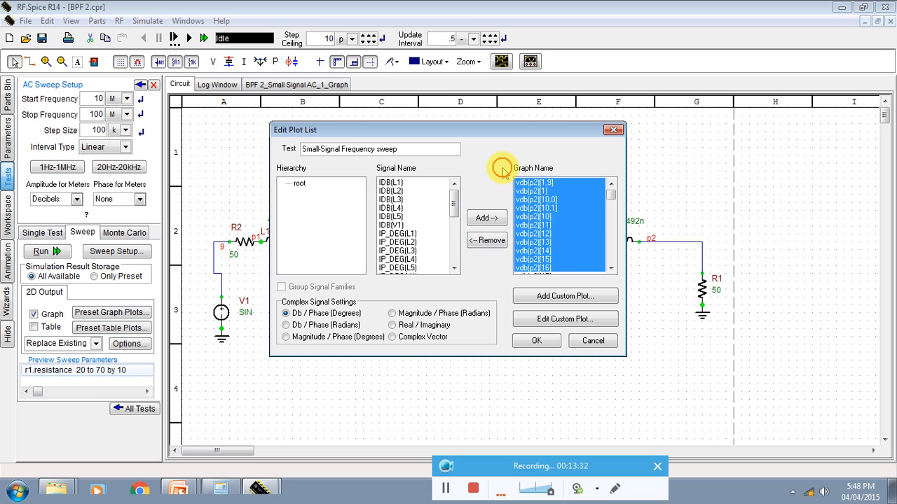
{"action": "left_click", "coordinate": [486, 242]}
{"action": "left_click_drag", "start_coordinate": [564, 271], "coordinate": [516, 179]}
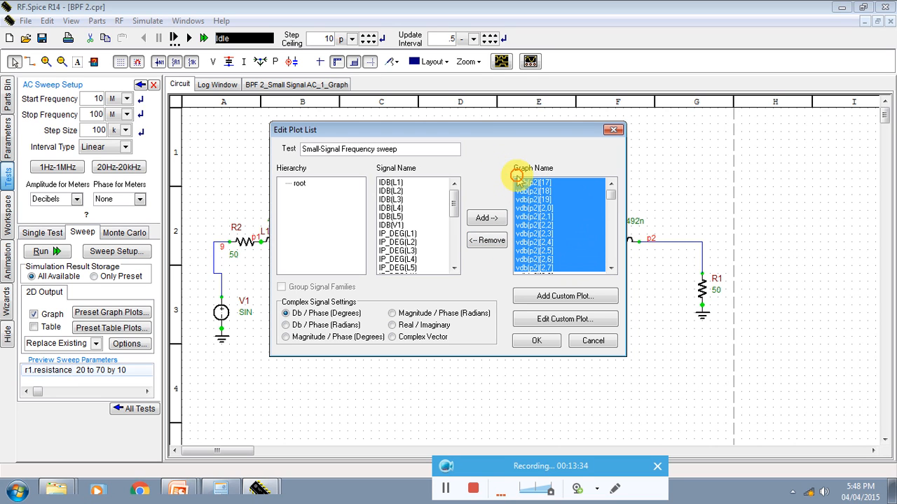
{"action": "left_click", "coordinate": [485, 238]}
{"action": "left_click_drag", "start_coordinate": [596, 269], "coordinate": [519, 181]}
{"action": "left_click", "coordinate": [494, 242]}
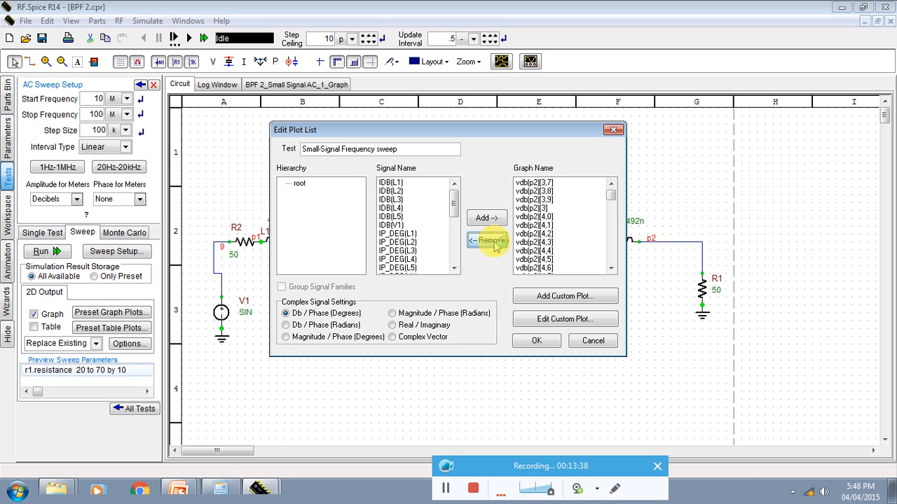
{"action": "left_click_drag", "start_coordinate": [566, 259], "coordinate": [516, 153]}
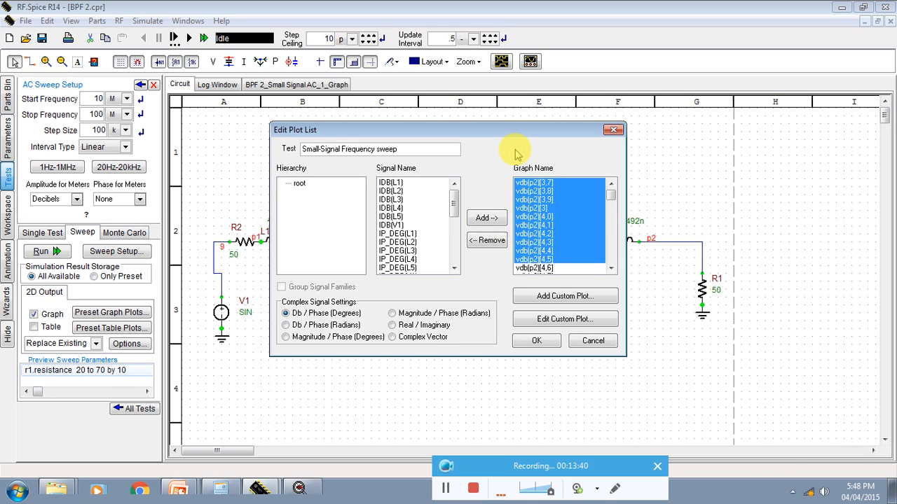
{"action": "left_click", "coordinate": [495, 251]}
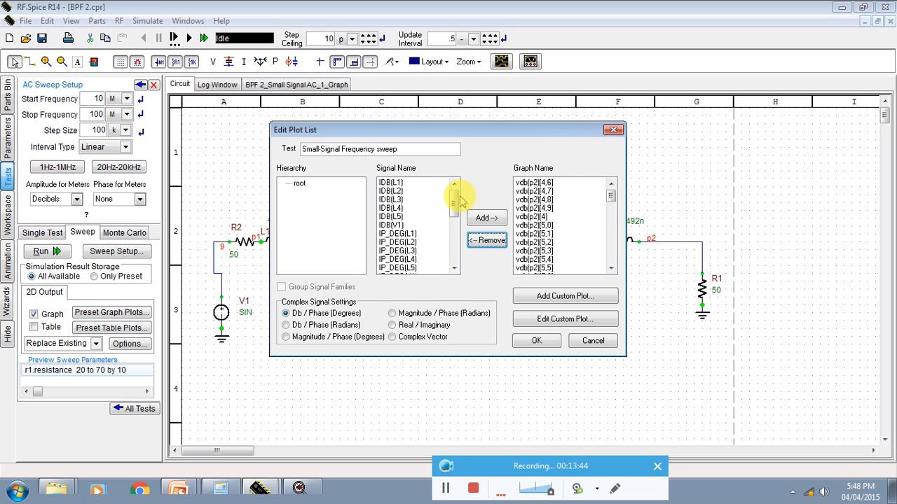
Step: Add the VDB(P2) signal to the preset graph plots and confirm the plot list
{"action": "left_click_drag", "start_coordinate": [454, 201], "coordinate": [454, 236]}
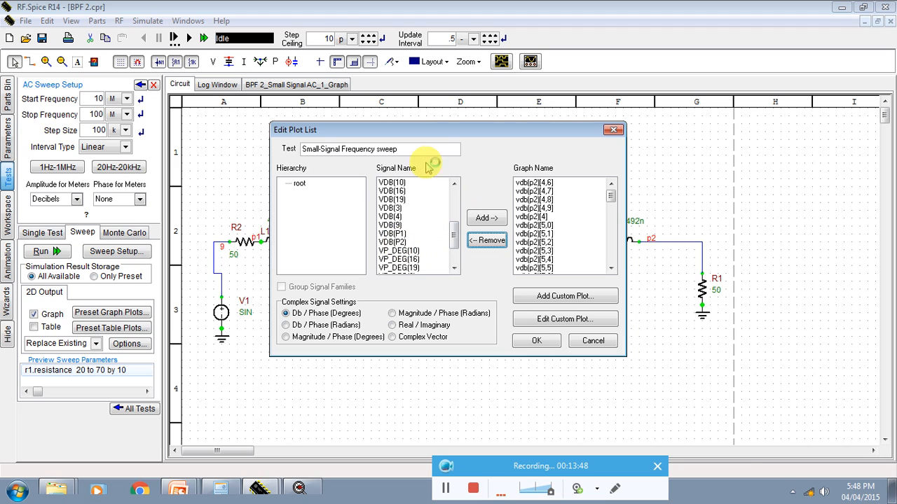
{"action": "left_click_drag", "start_coordinate": [431, 130], "coordinate": [305, 123]}
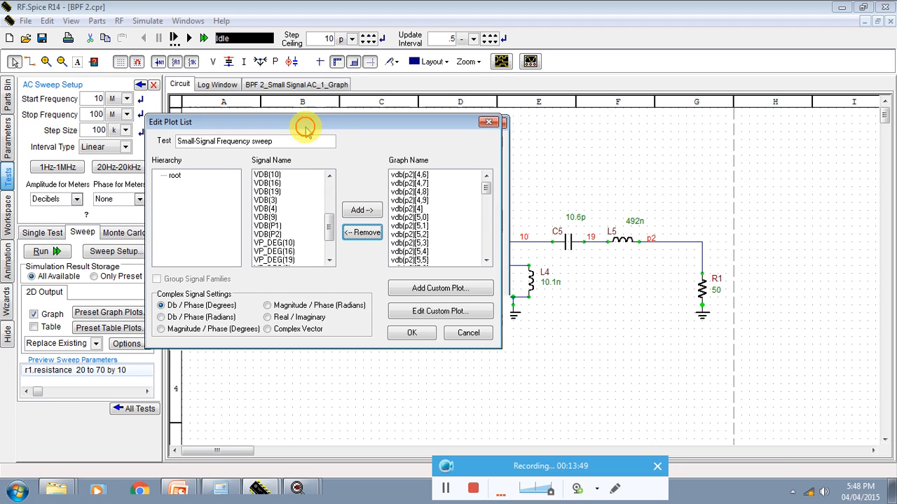
{"action": "left_click", "coordinate": [278, 233]}
{"action": "left_click", "coordinate": [362, 210]}
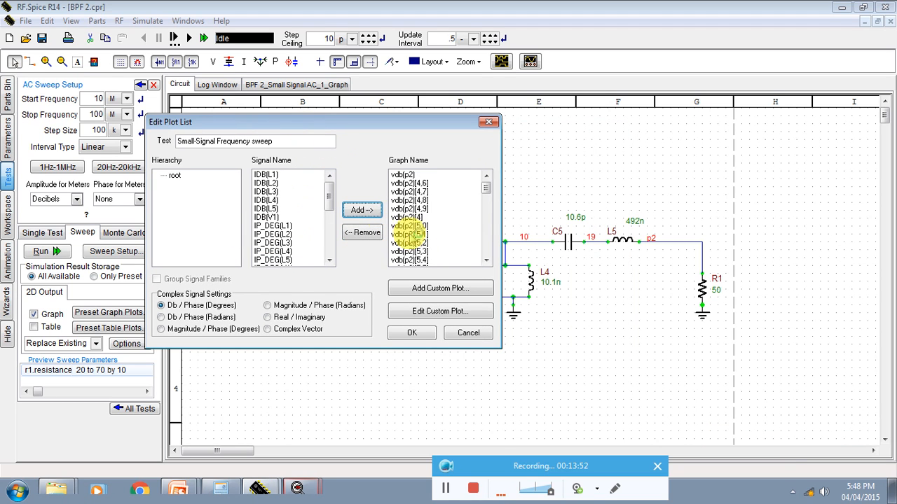
{"action": "left_click", "coordinate": [411, 334]}
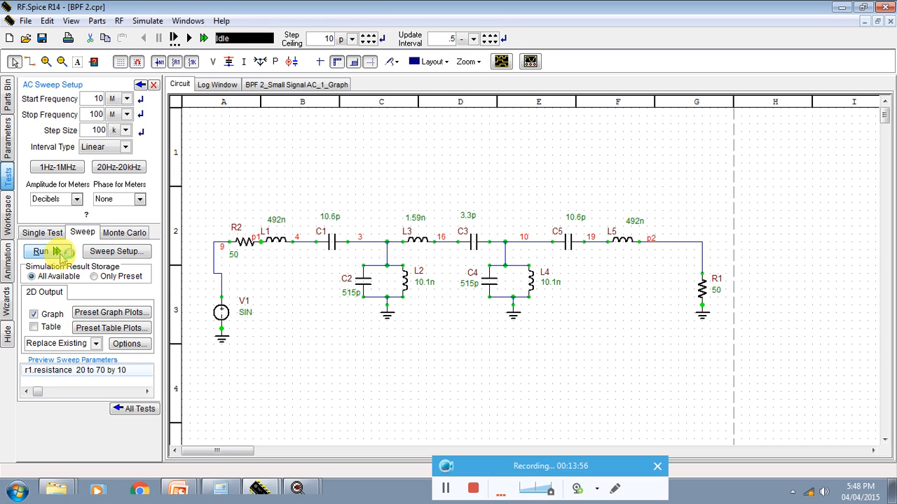
Step: Run the r1 resistance sweep and show its graph full-size
{"action": "left_click", "coordinate": [43, 251]}
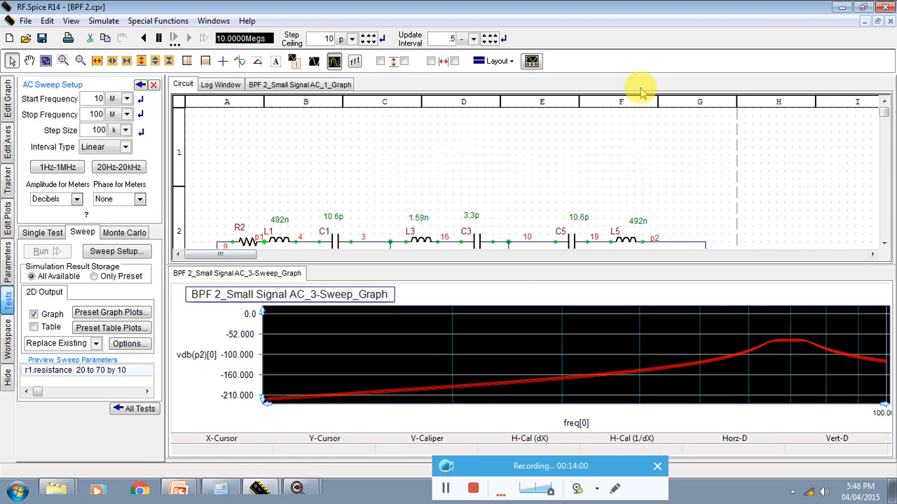
{"action": "left_click", "coordinate": [501, 61]}
{"action": "left_click", "coordinate": [499, 78]}
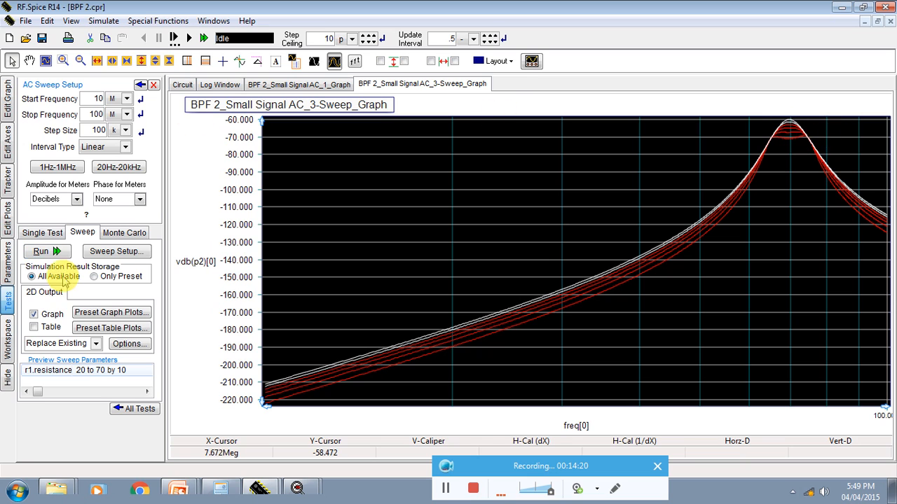
Step: Change the sweep graph's bottom frequency axis from logarithmic to linear
{"action": "left_click", "coordinate": [7, 147]}
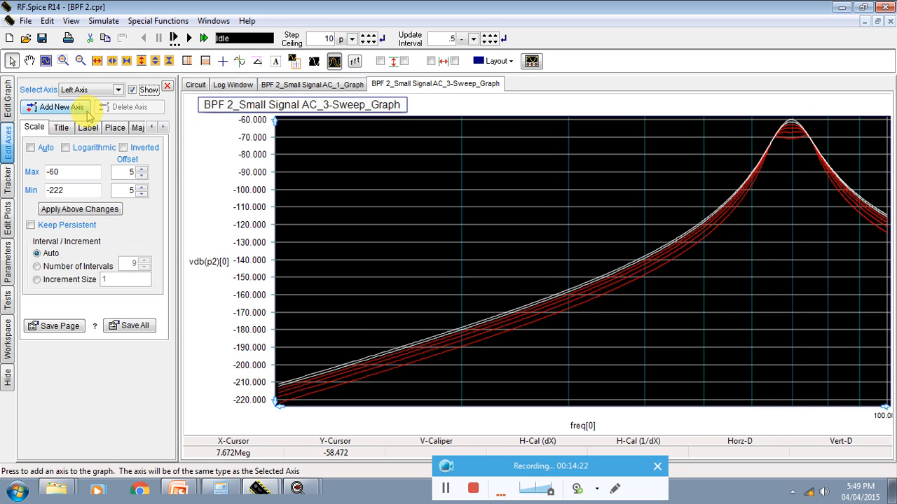
{"action": "left_click", "coordinate": [91, 90]}
{"action": "left_click", "coordinate": [77, 102]}
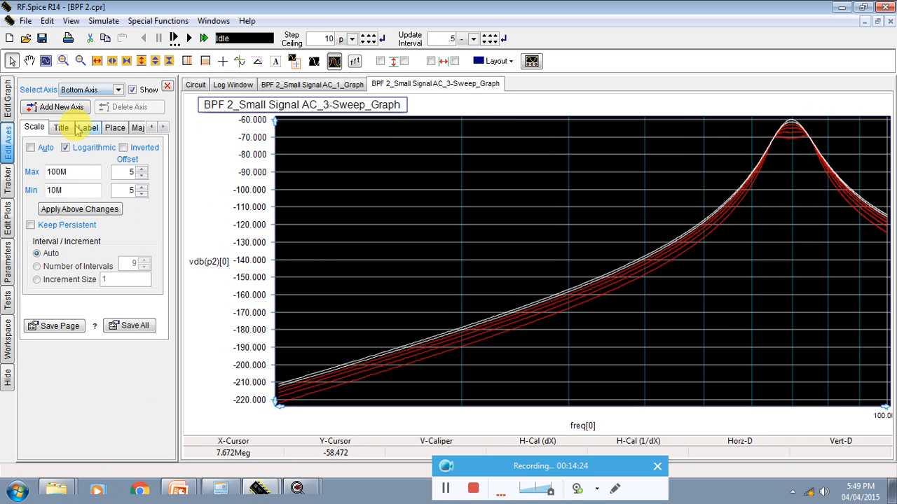
{"action": "left_click", "coordinate": [66, 147]}
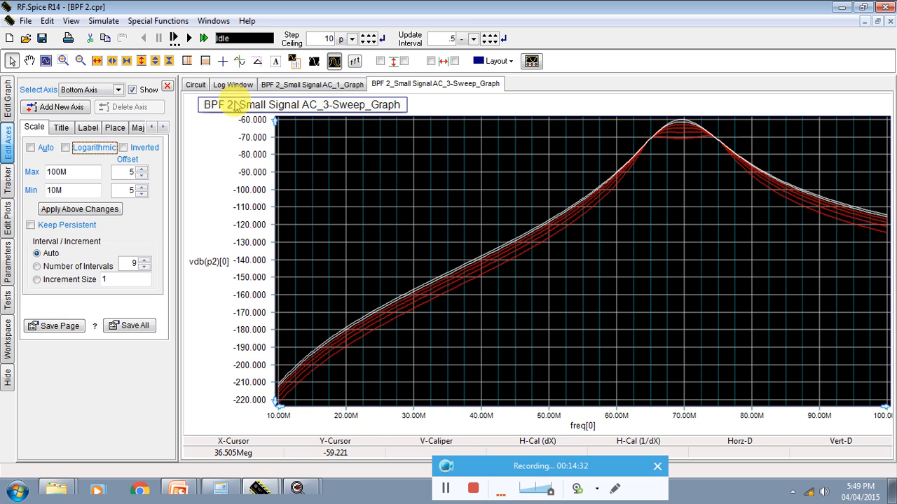
Step: Return to the schematic and add c1's capacitance to the active sweep parameters, from 1p to 100p in steps of 10p
{"action": "left_click", "coordinate": [195, 85]}
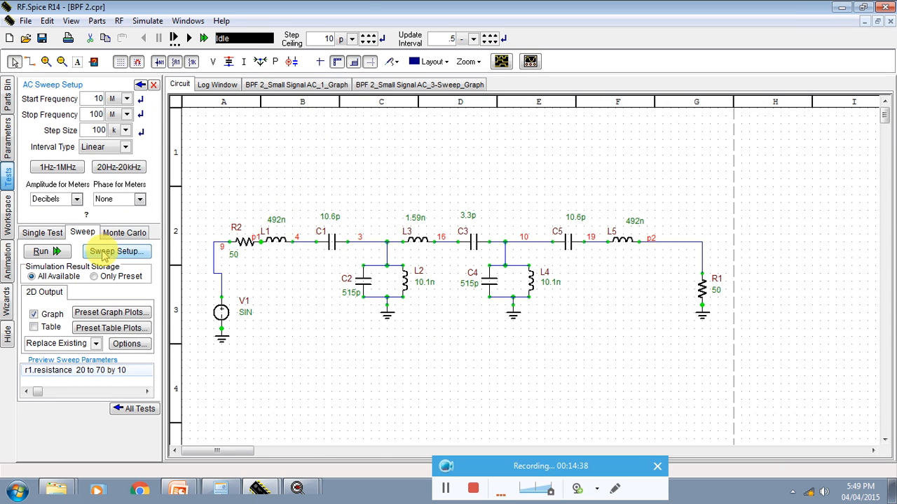
{"action": "left_click", "coordinate": [102, 252]}
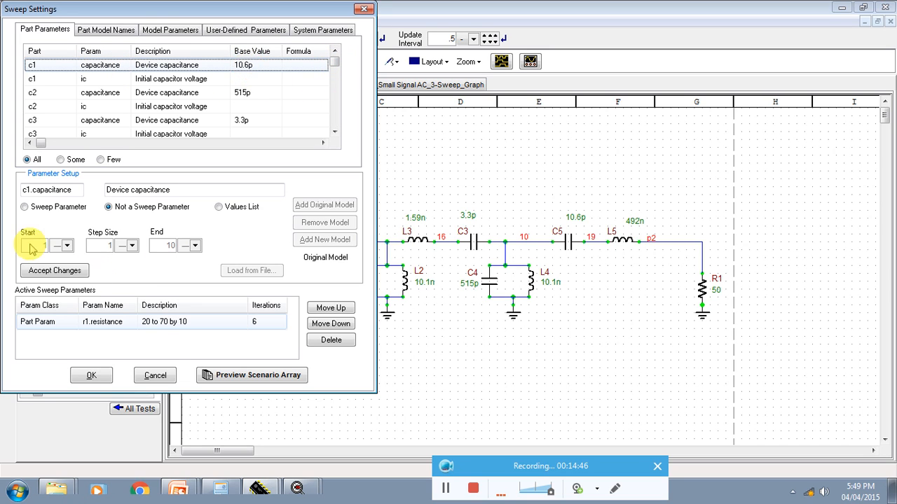
{"action": "left_click", "coordinate": [59, 208]}
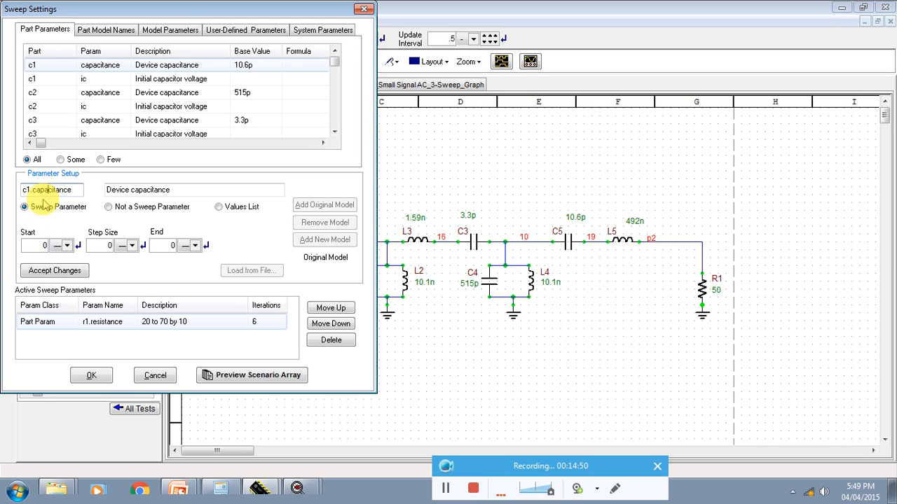
{"action": "double_click", "coordinate": [48, 246]}
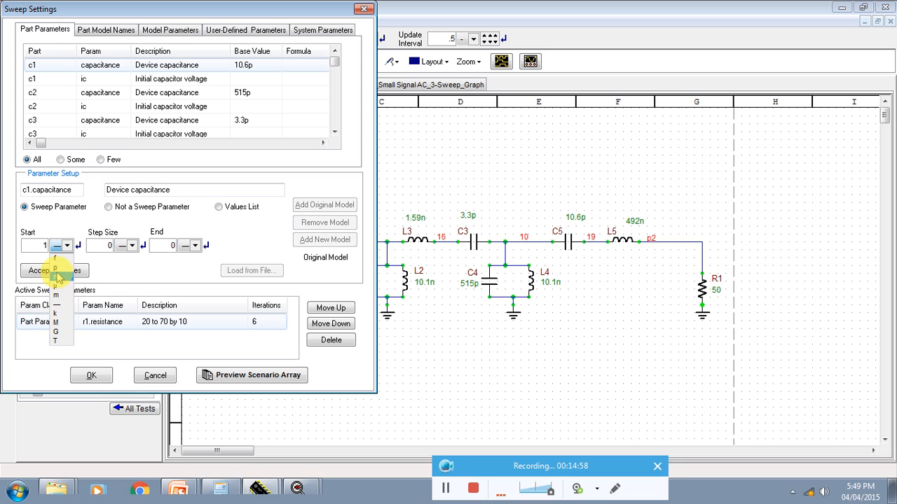
{"action": "left_click", "coordinate": [57, 270]}
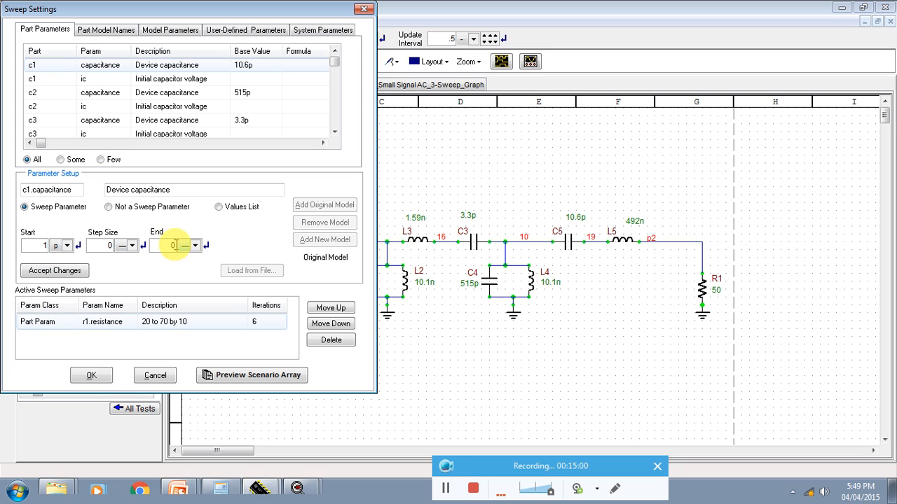
{"action": "left_click", "coordinate": [194, 246]}
{"action": "left_click", "coordinate": [190, 269]}
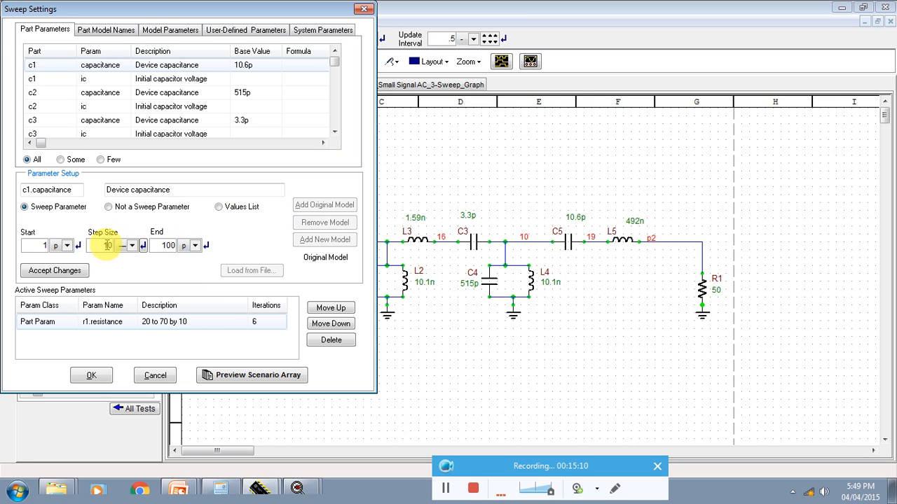
{"action": "left_click", "coordinate": [132, 246]}
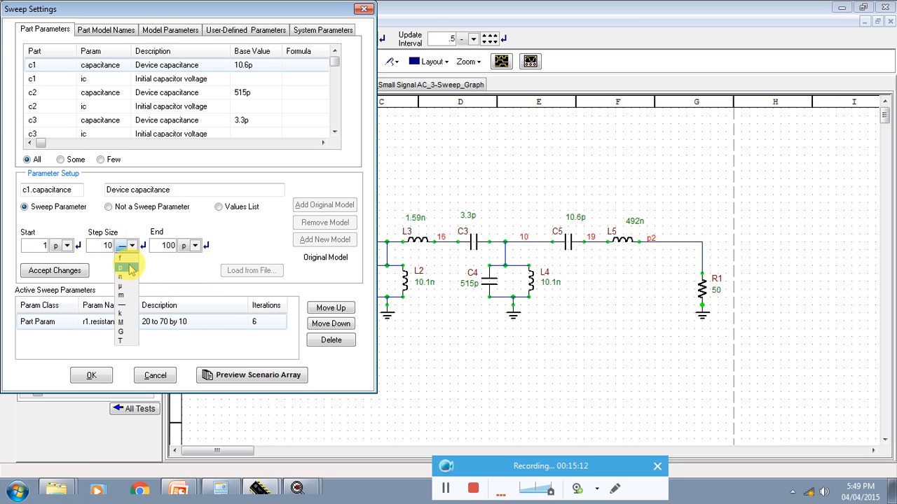
{"action": "left_click", "coordinate": [130, 268]}
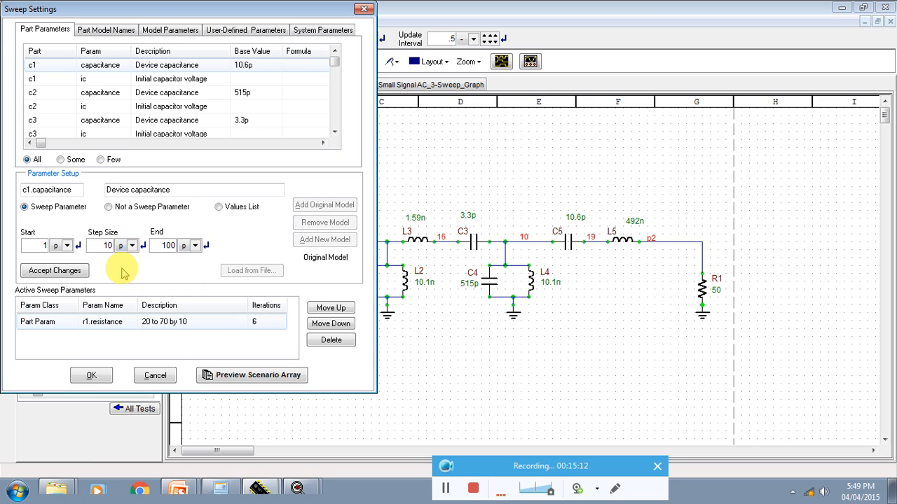
{"action": "left_click", "coordinate": [83, 270]}
{"action": "left_click", "coordinate": [153, 324]}
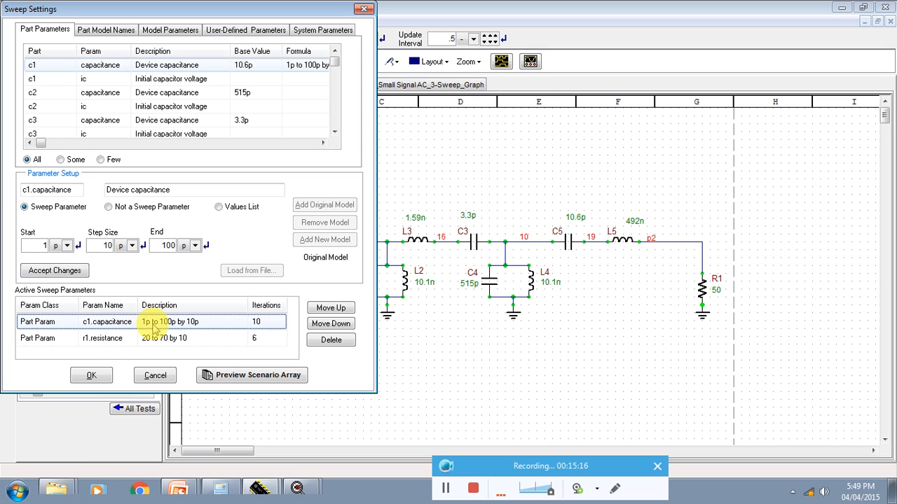
Step: Remove r1's resistance from the active sweep parameters and run the sweep of c1's capacitance alone
{"action": "left_click", "coordinate": [140, 340]}
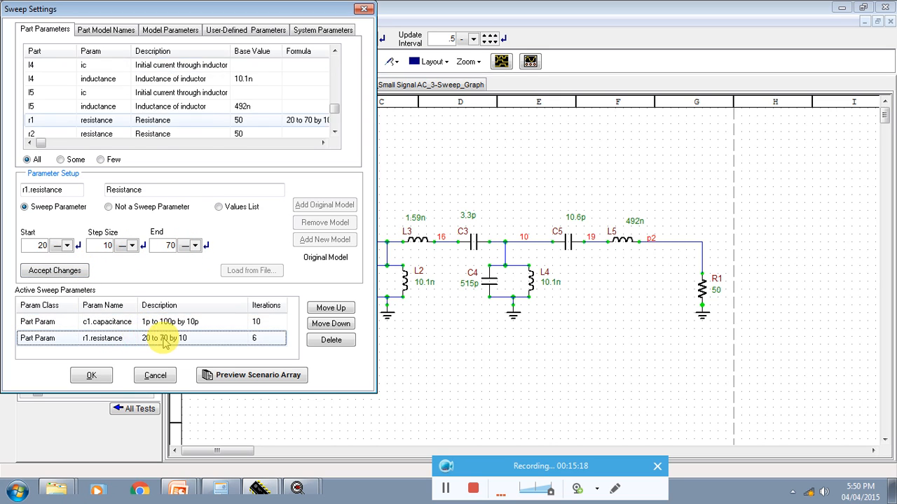
{"action": "left_click", "coordinate": [330, 340]}
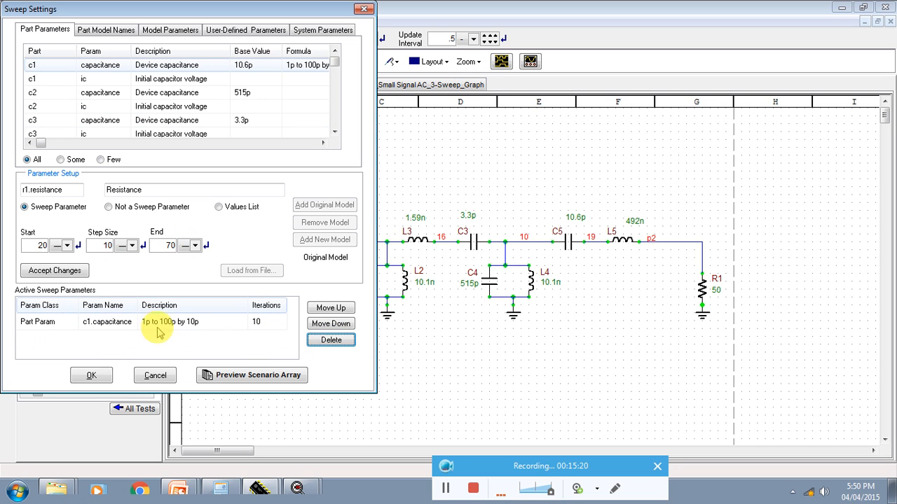
{"action": "left_click", "coordinate": [92, 375]}
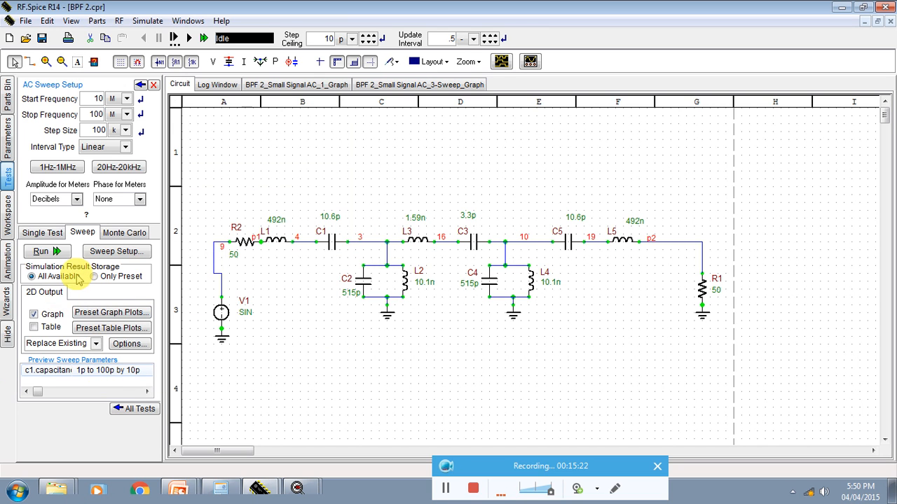
{"action": "left_click", "coordinate": [47, 250]}
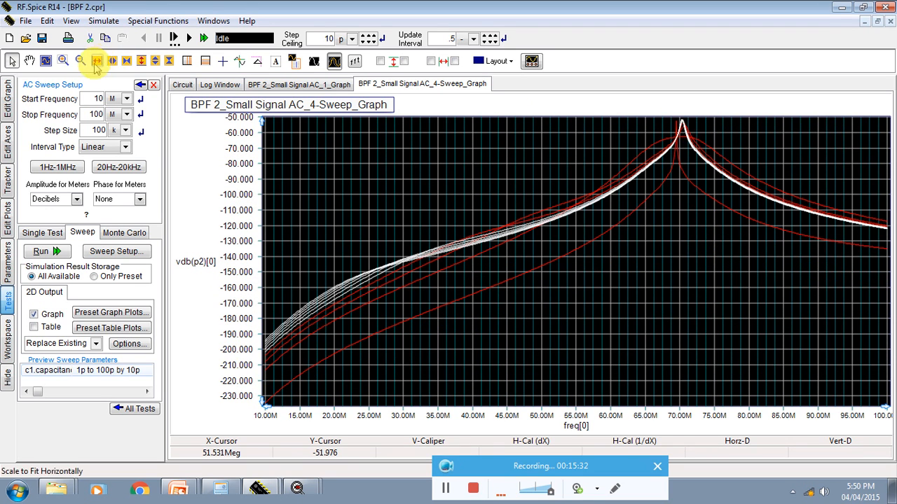
Step: Zoom in on the peak near 70 MHz in the c1 sweep graph to examine the curves, and restore the full view
{"action": "left_click", "coordinate": [63, 61]}
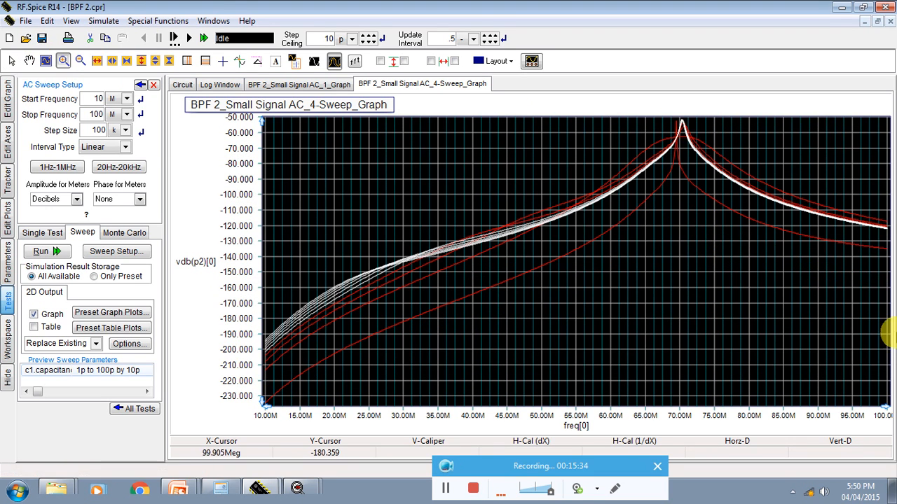
{"action": "left_click_drag", "start_coordinate": [791, 268], "coordinate": [551, 89]}
{"action": "left_click_drag", "start_coordinate": [580, 125], "coordinate": [861, 303]}
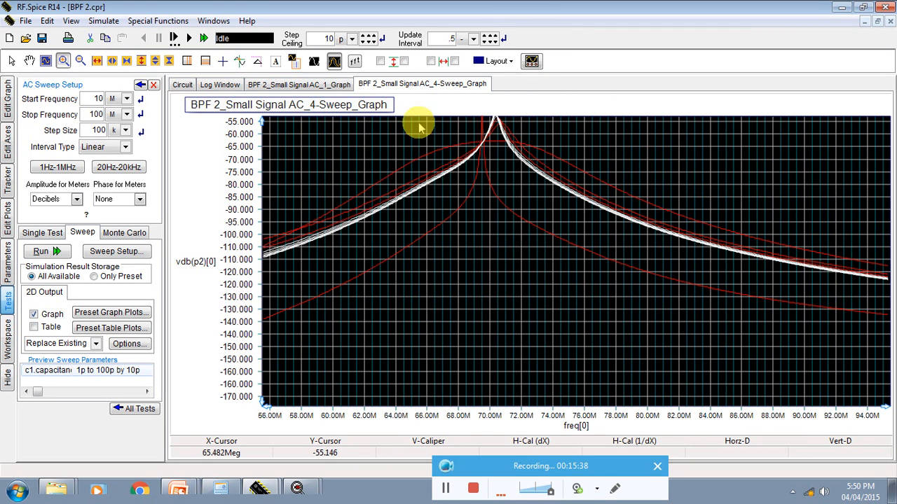
{"action": "left_click_drag", "start_coordinate": [634, 284], "coordinate": [342, 100]}
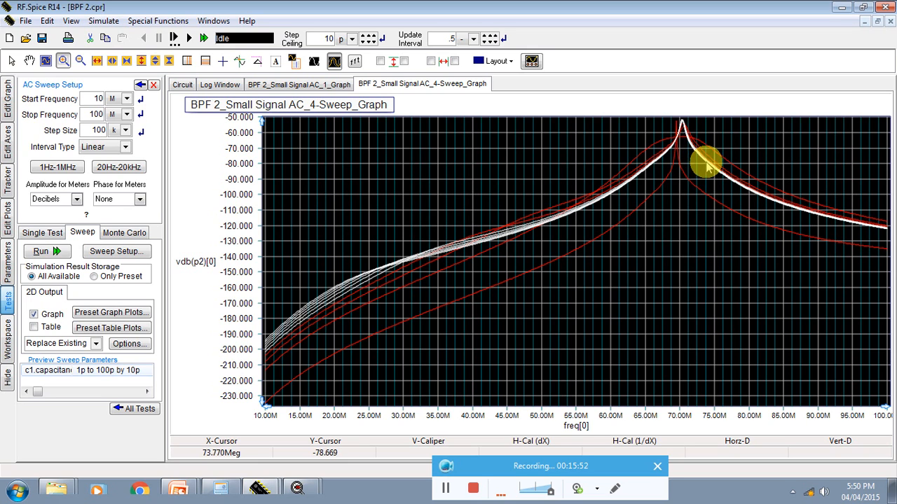
Step: In the sweep setup, make l1's inductance a sweep parameter with a start of 400n and an end of 500n
{"action": "left_click", "coordinate": [116, 253]}
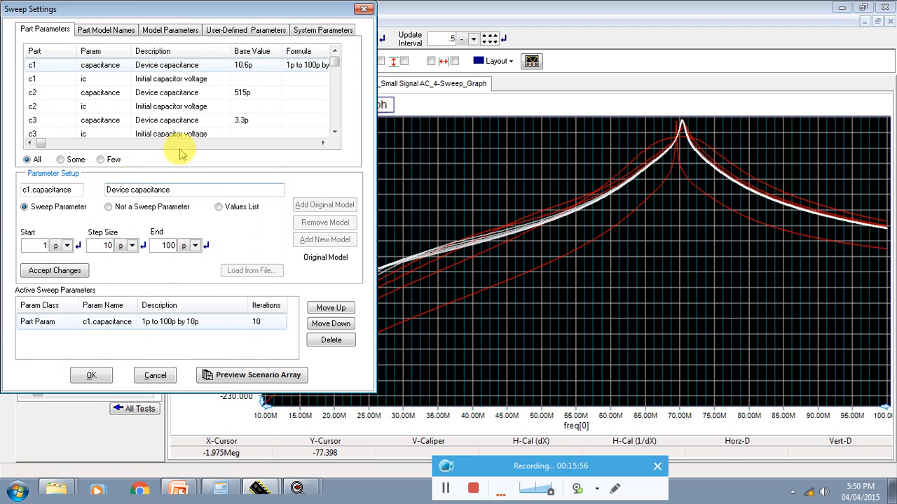
{"action": "left_click", "coordinate": [334, 133]}
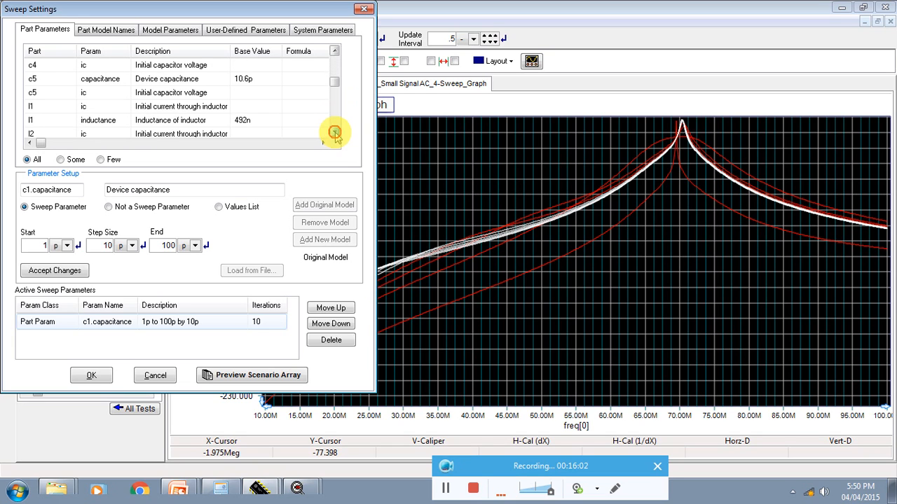
{"action": "left_click", "coordinate": [158, 120]}
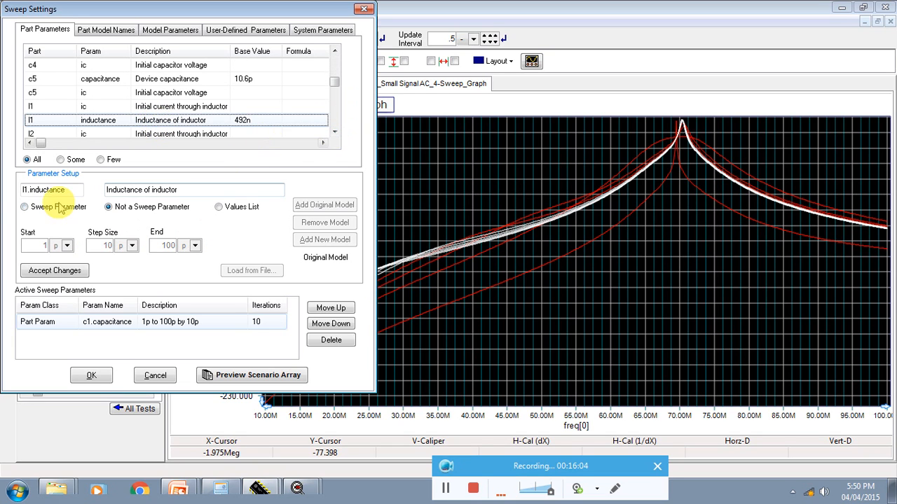
{"action": "left_click", "coordinate": [24, 206]}
{"action": "left_click", "coordinate": [56, 247]}
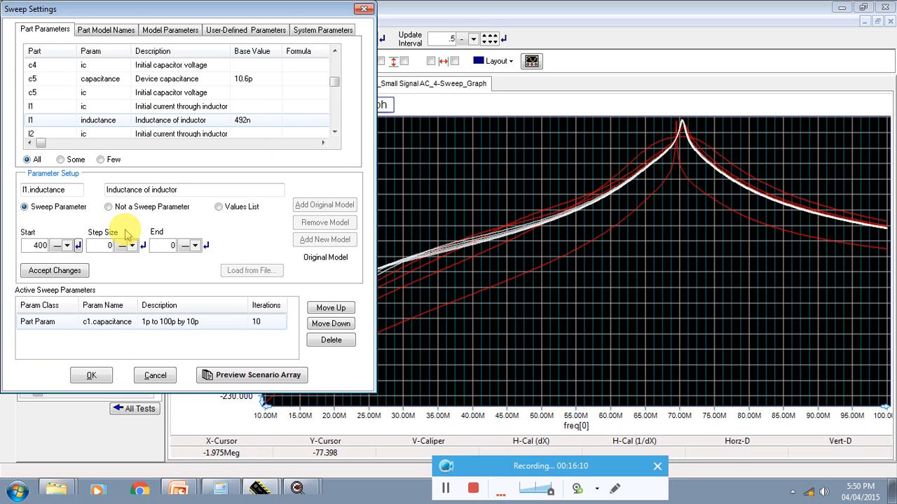
{"action": "left_click", "coordinate": [186, 245]}
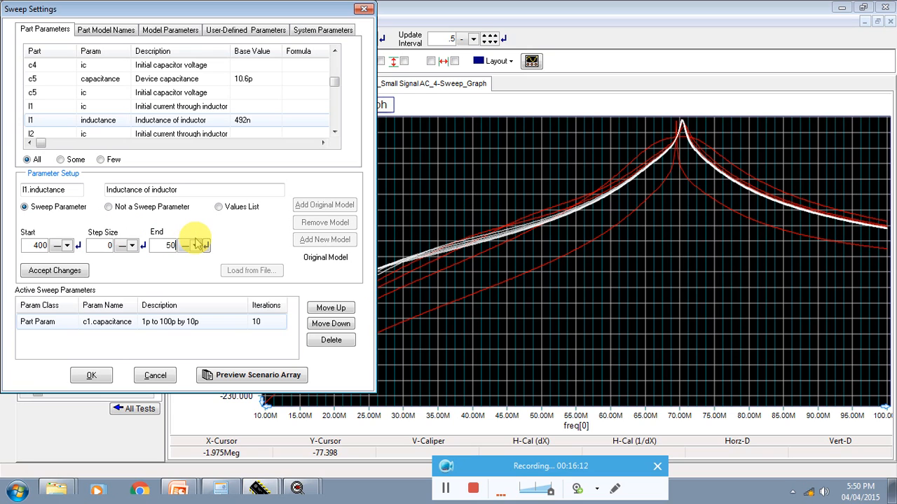
{"action": "left_click", "coordinate": [196, 246]}
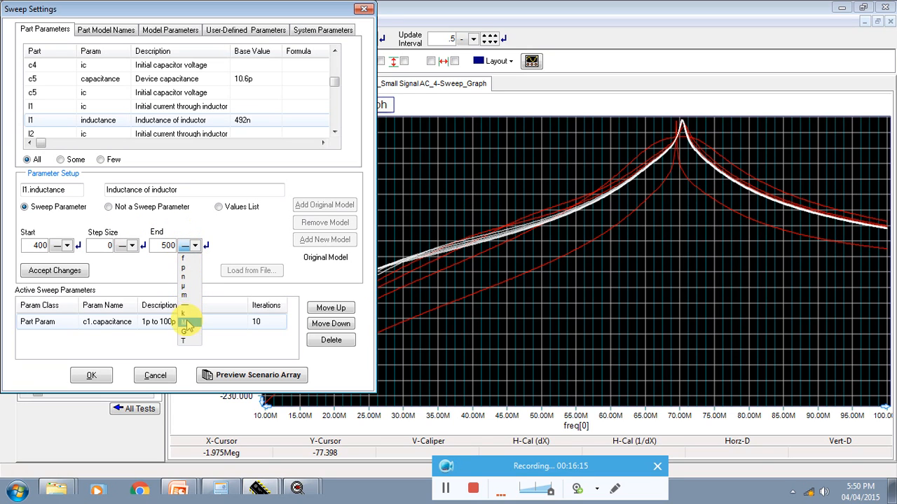
{"action": "left_click", "coordinate": [185, 277]}
{"action": "left_click", "coordinate": [66, 246]}
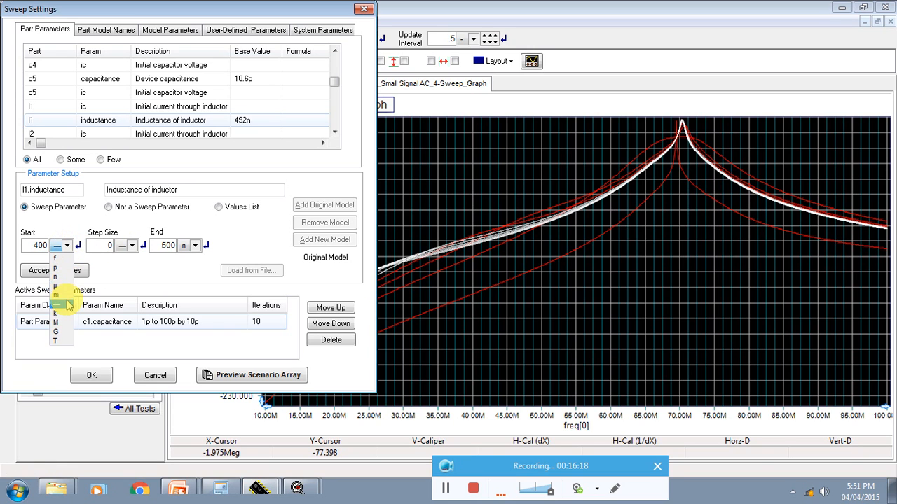
{"action": "left_click", "coordinate": [57, 277]}
Step: Set the l1 inductance step size to 25n and add it to the active sweep parameters
{"action": "left_click", "coordinate": [99, 245]}
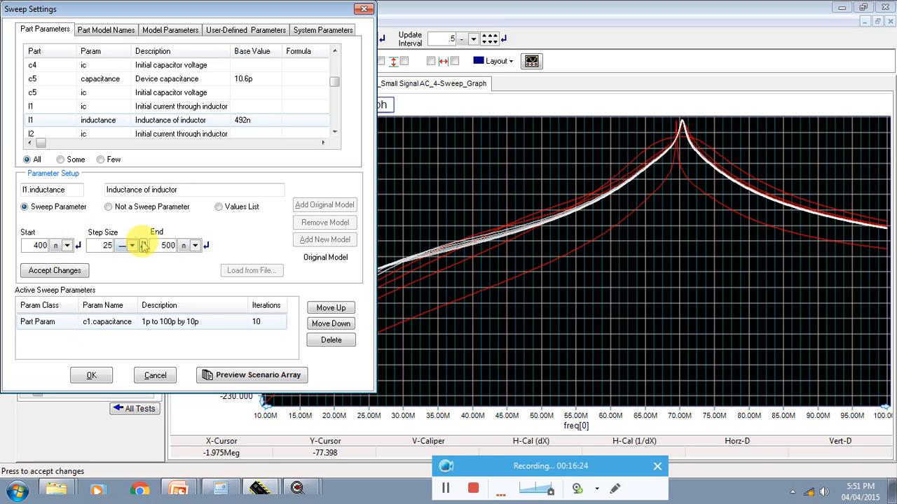
{"action": "left_click", "coordinate": [132, 246]}
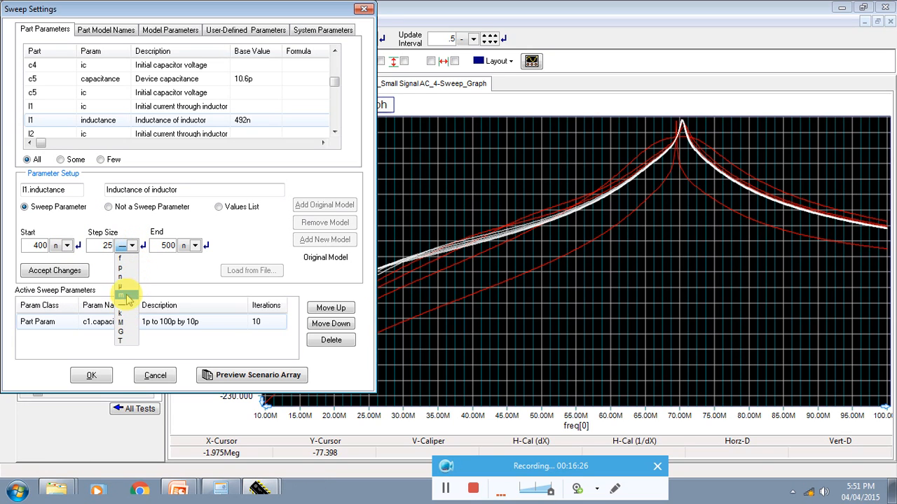
{"action": "left_click", "coordinate": [128, 278]}
{"action": "left_click", "coordinate": [74, 270]}
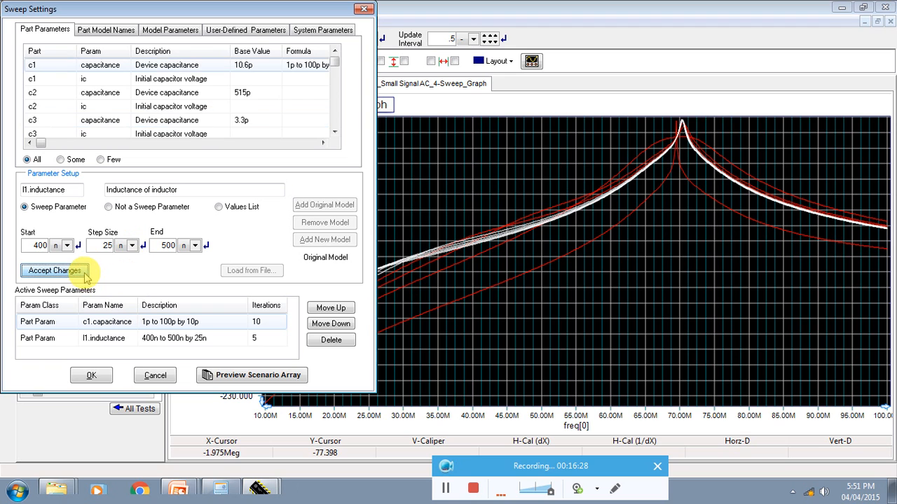
Step: Run the combined sweep of c1's capacitance and l1's inductance, and stop the simulation after the curves are plotted
{"action": "left_click", "coordinate": [99, 379]}
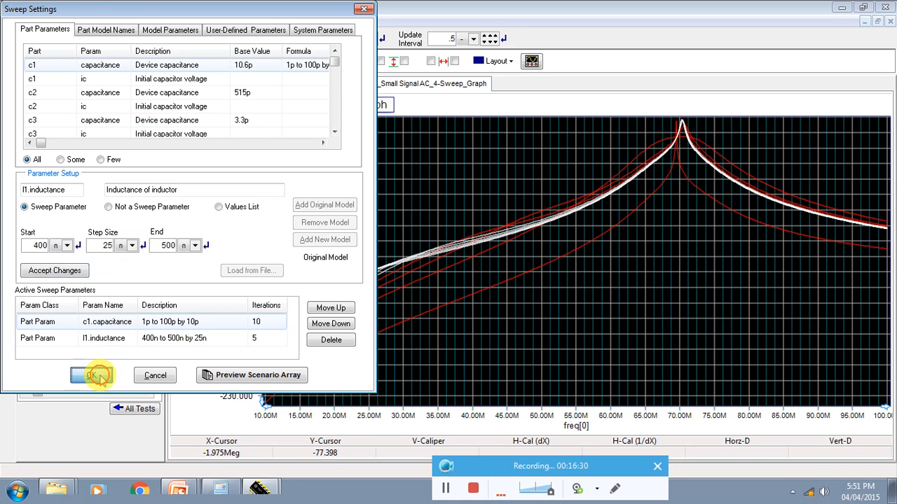
{"action": "left_click", "coordinate": [54, 253]}
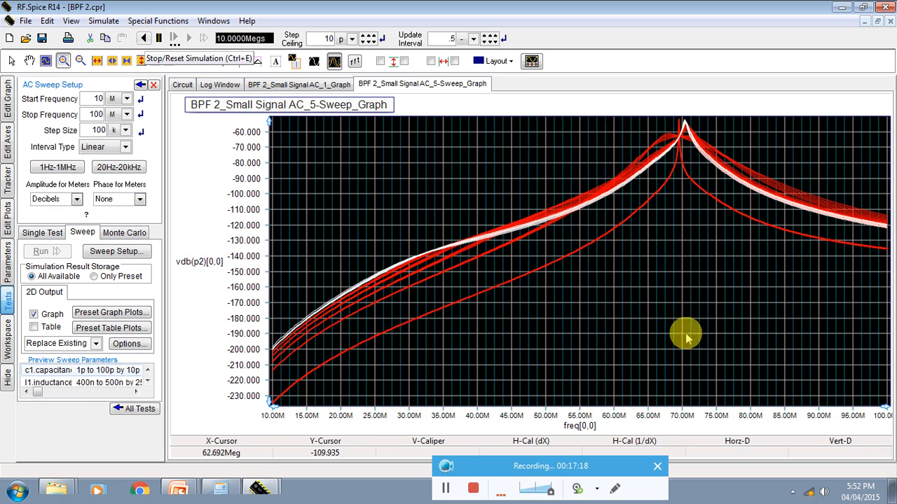
{"action": "left_click", "coordinate": [143, 38]}
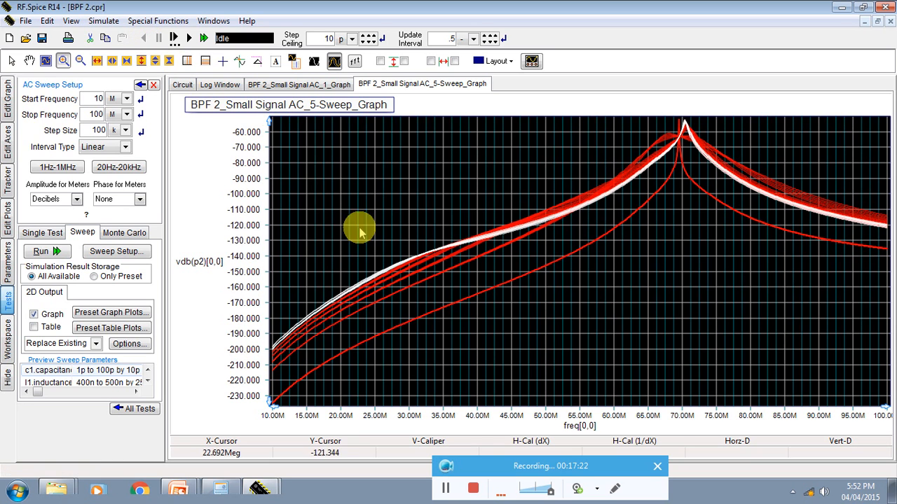
Step: Return to the schematic, inspect the AC sweep's Monte Carlo settings without changing them, and go back to the list of tests
{"action": "left_click", "coordinate": [182, 85]}
{"action": "left_click", "coordinate": [141, 85]}
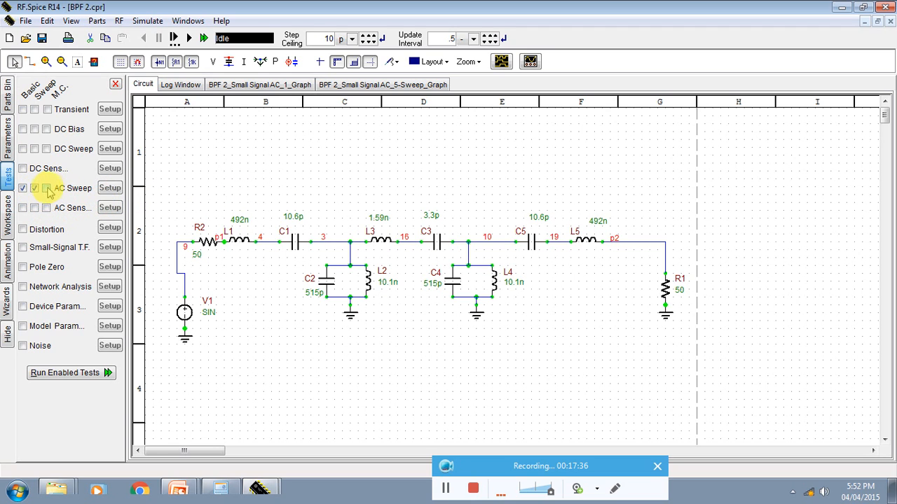
{"action": "left_click", "coordinate": [109, 188]}
{"action": "left_click", "coordinate": [120, 234]}
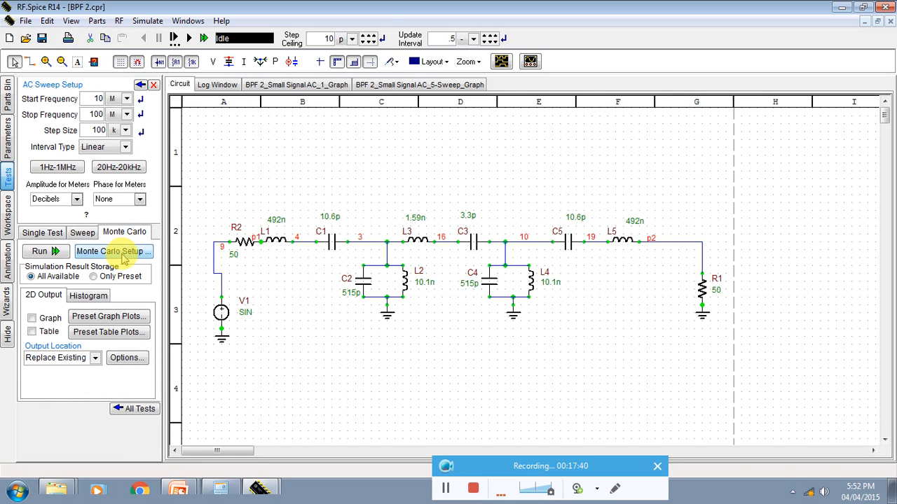
{"action": "left_click", "coordinate": [119, 253]}
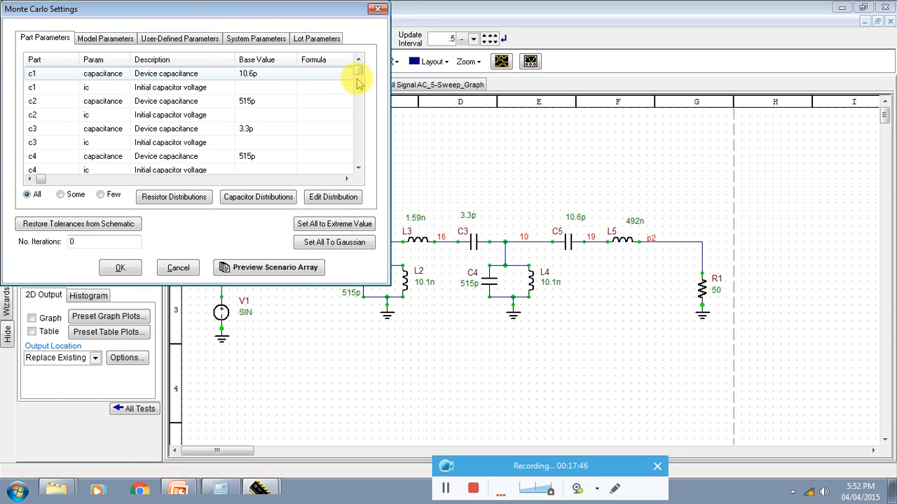
{"action": "left_click", "coordinate": [377, 11]}
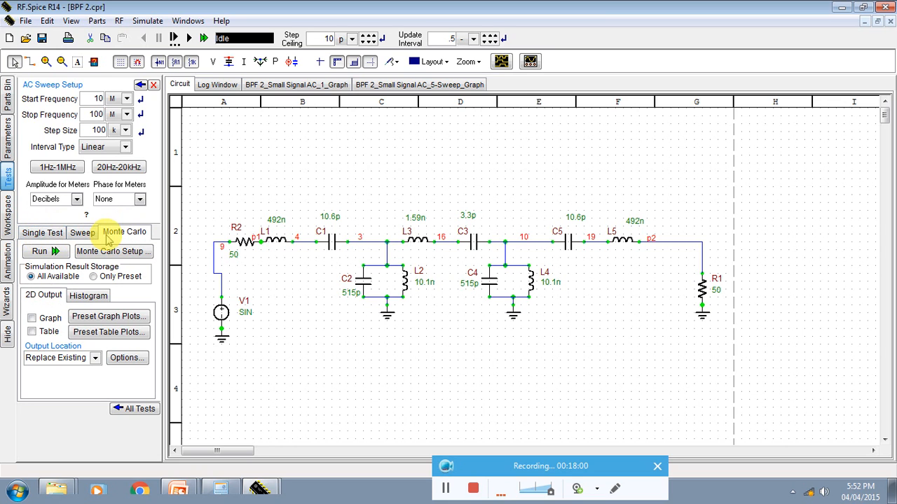
{"action": "left_click", "coordinate": [140, 84]}
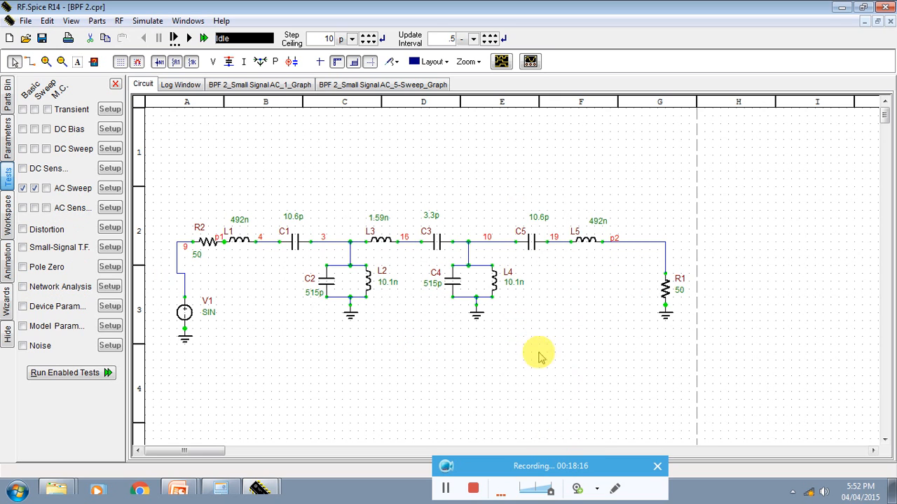
{"action": "left_click_drag", "start_coordinate": [543, 465], "coordinate": [693, 381]}
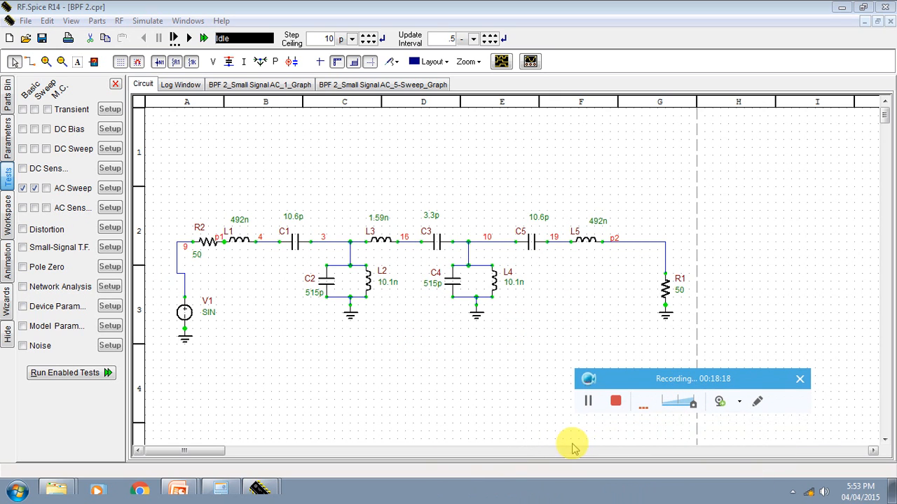